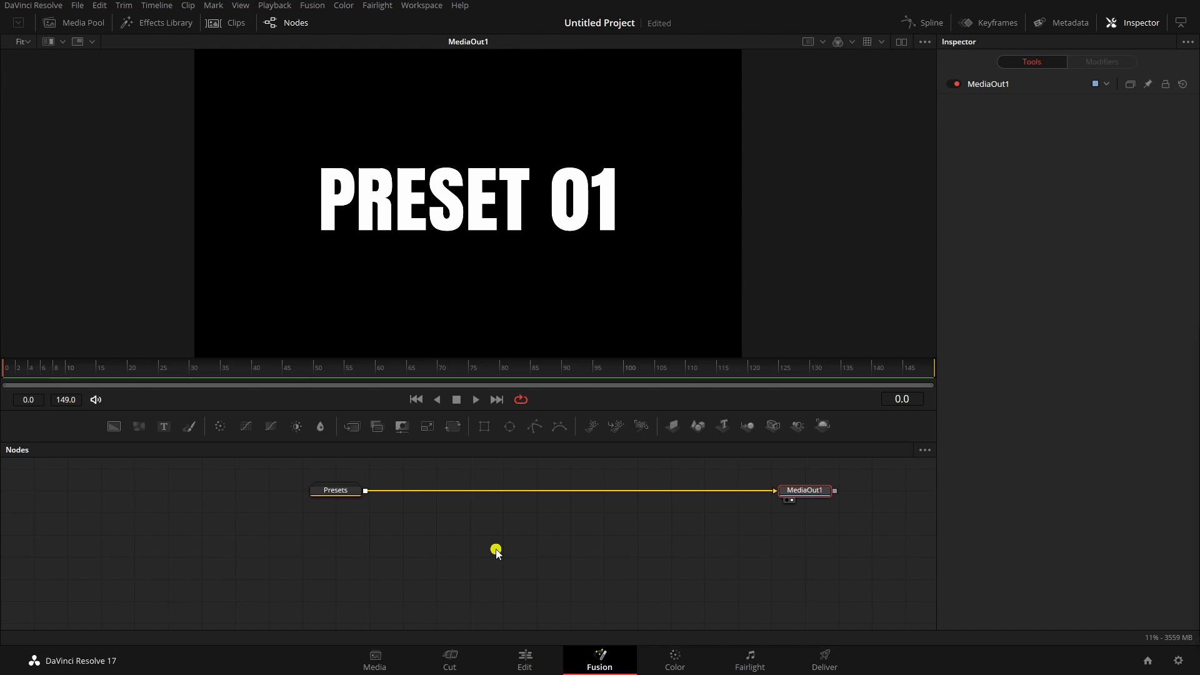
Step: Examine the nodes inside the Presets group, collapse it again and check its enable toggle
click(336, 491)
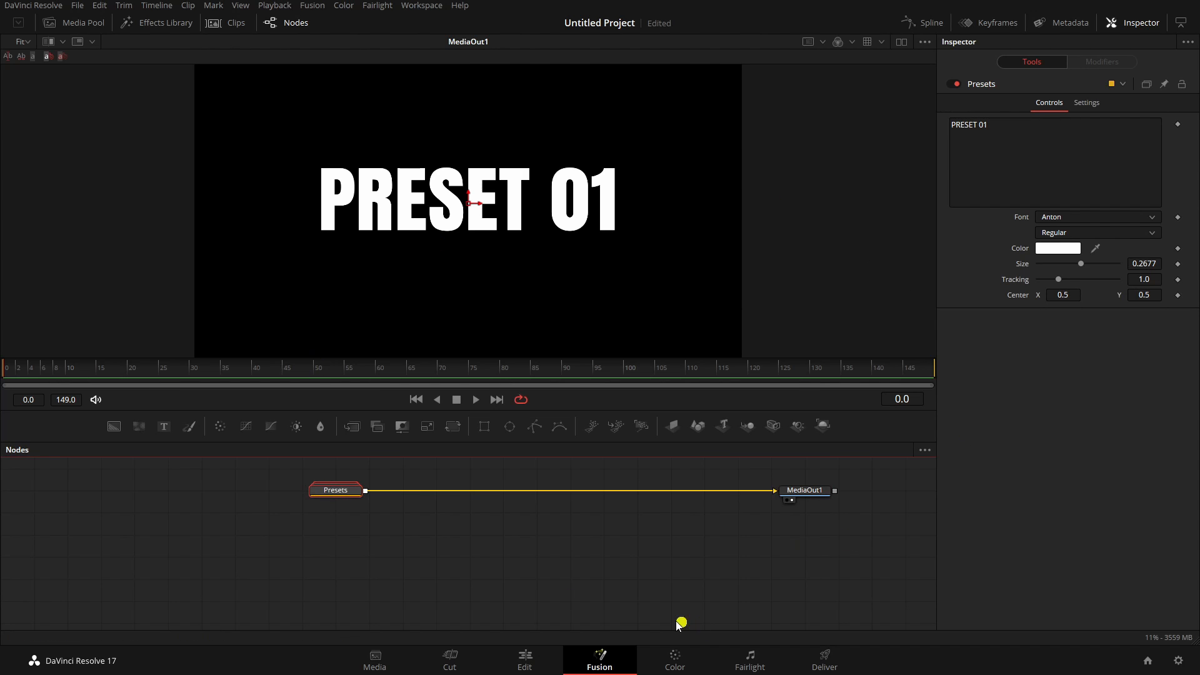
double_click(330, 490)
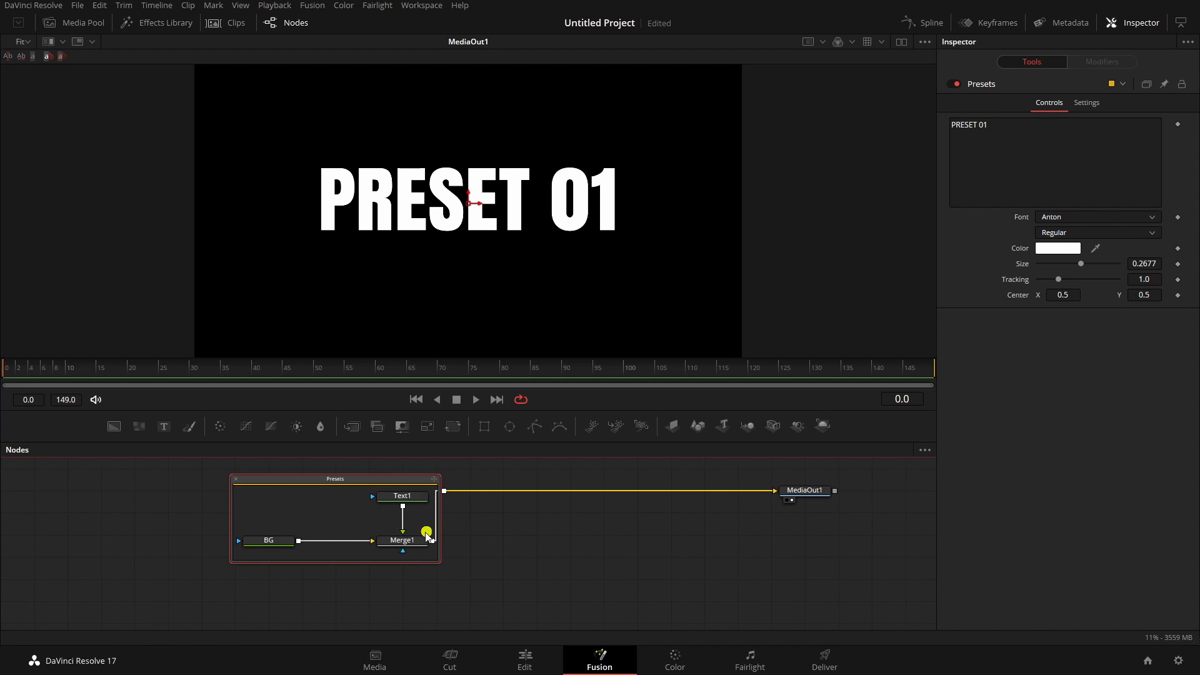
click(236, 479)
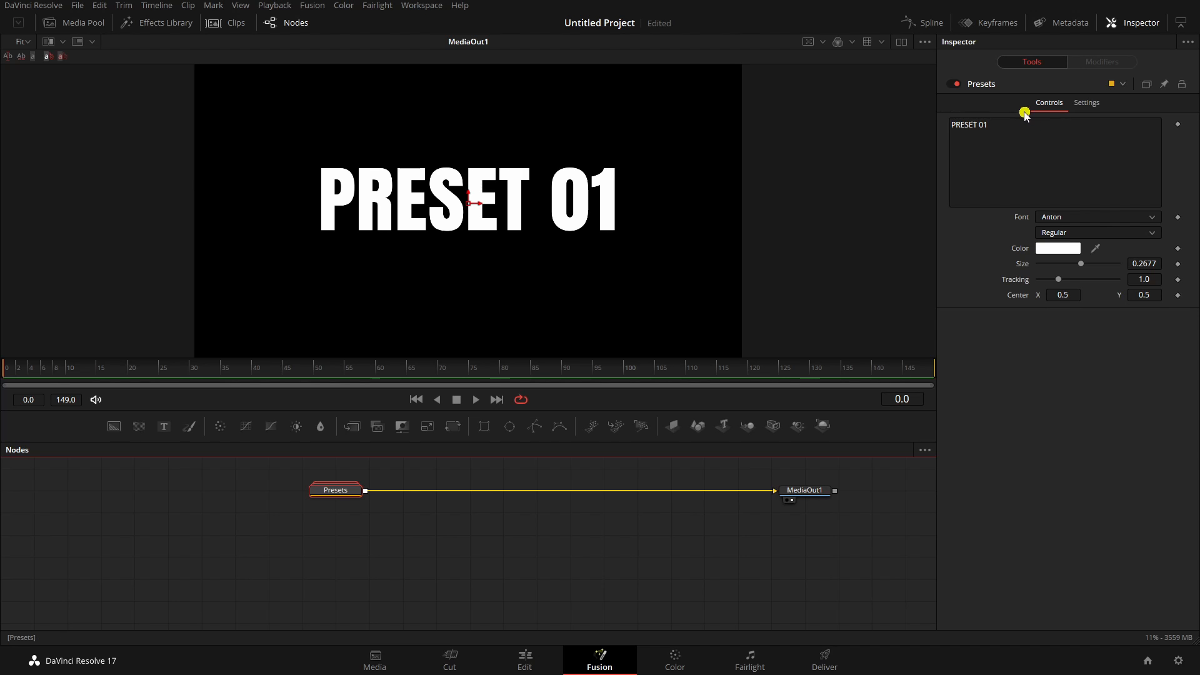
click(952, 84)
click(953, 84)
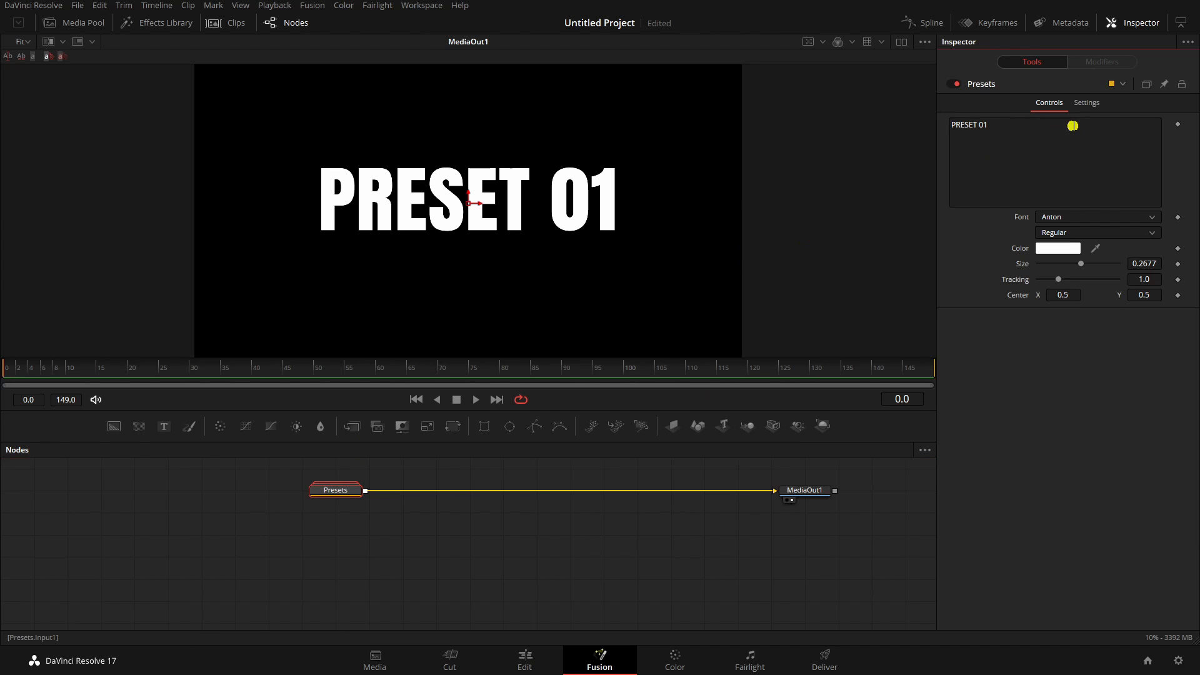
Step: Set the Presets group node's tile colour to Pink
click(1117, 85)
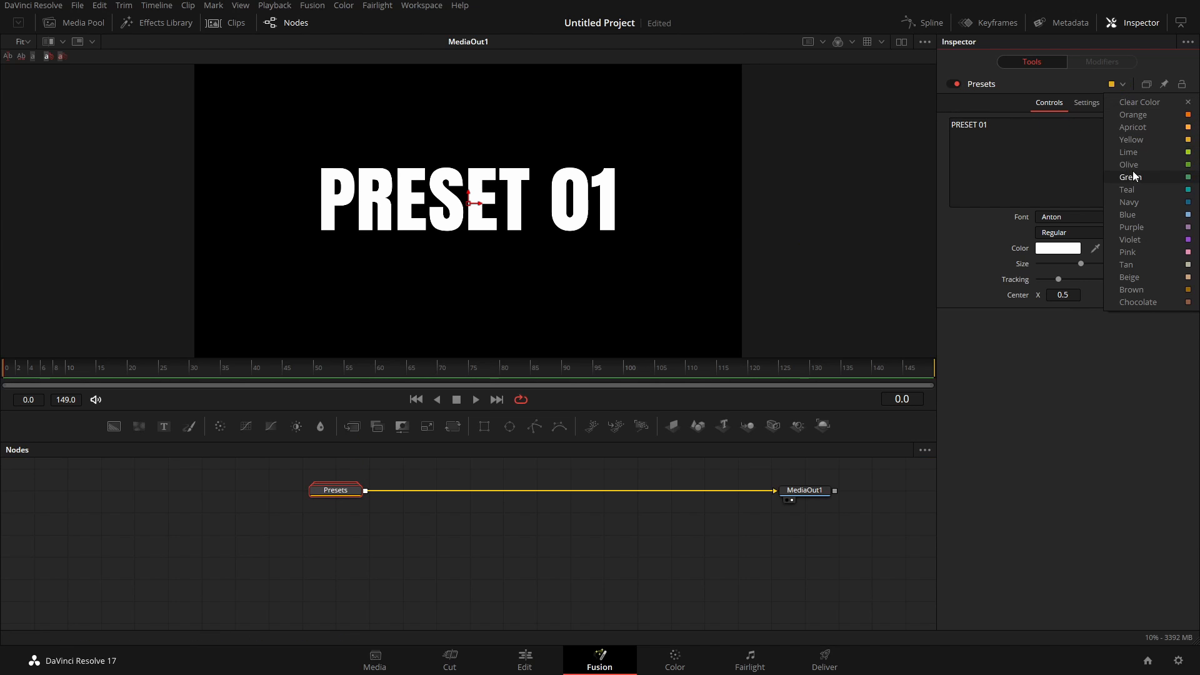
click(1128, 252)
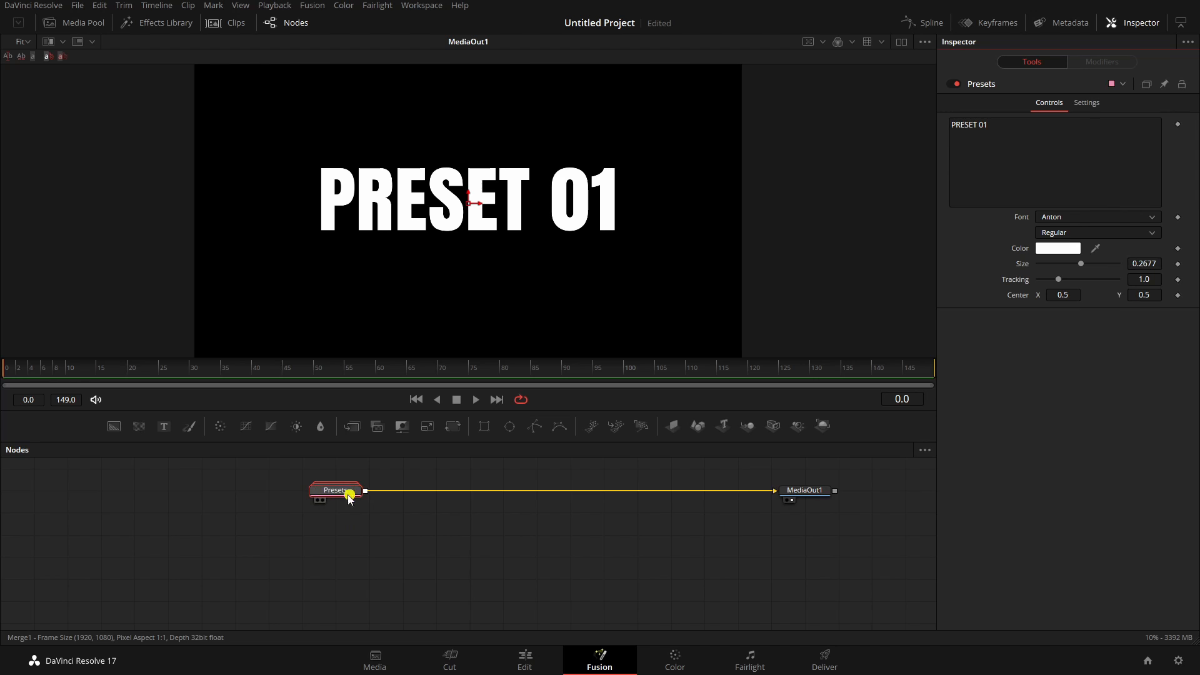
Step: Turn on versions for the Presets node and initialise its version slots up to 6, returning to version 1
click(1149, 85)
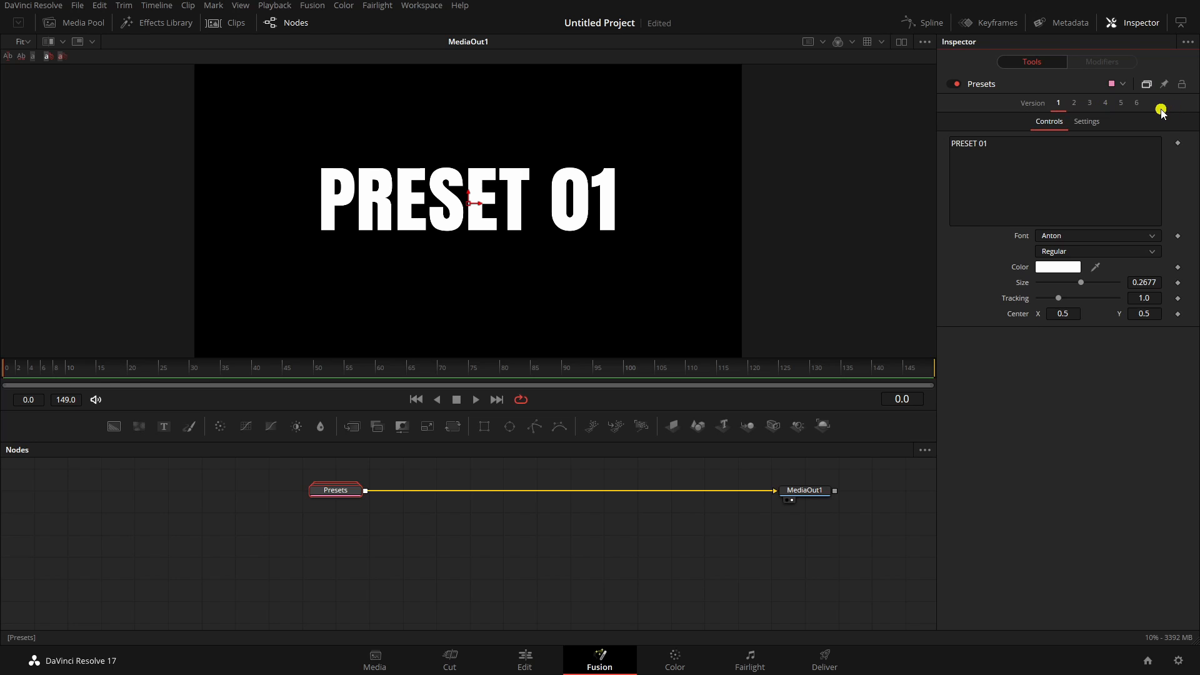
click(1090, 104)
click(1121, 104)
click(1137, 104)
click(1060, 105)
Step: Change the text in version 2 of the Presets node to PRESET 02
click(1075, 104)
click(1036, 141)
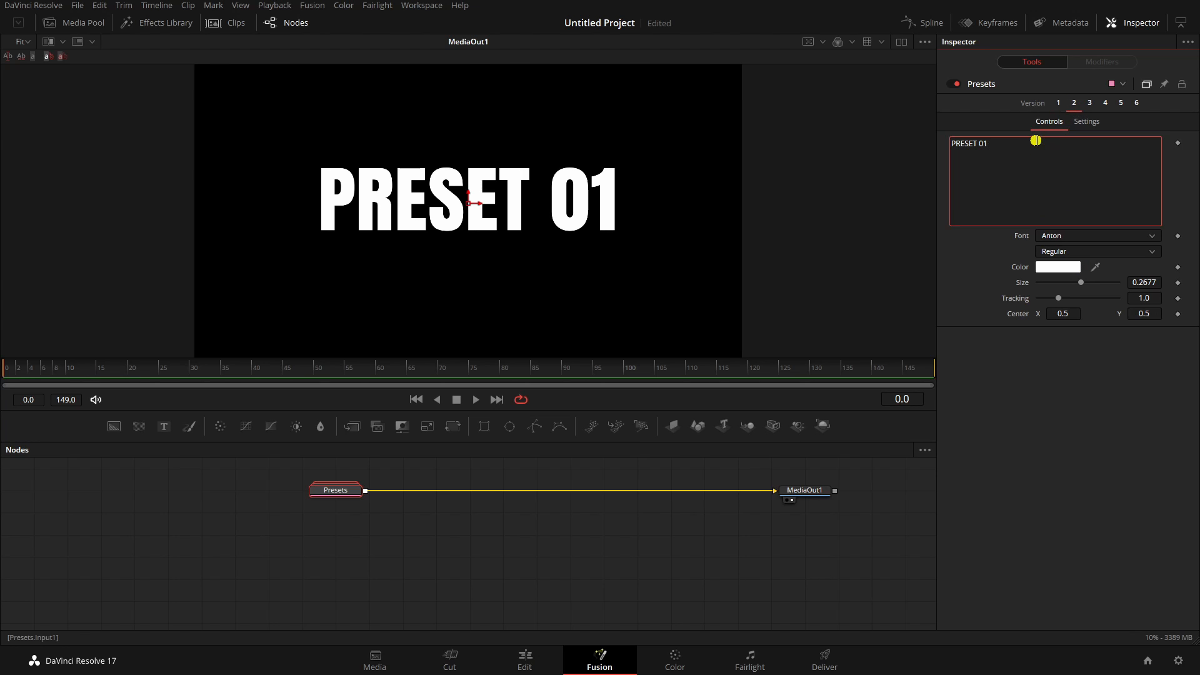
key(BackSpace)
text(2)
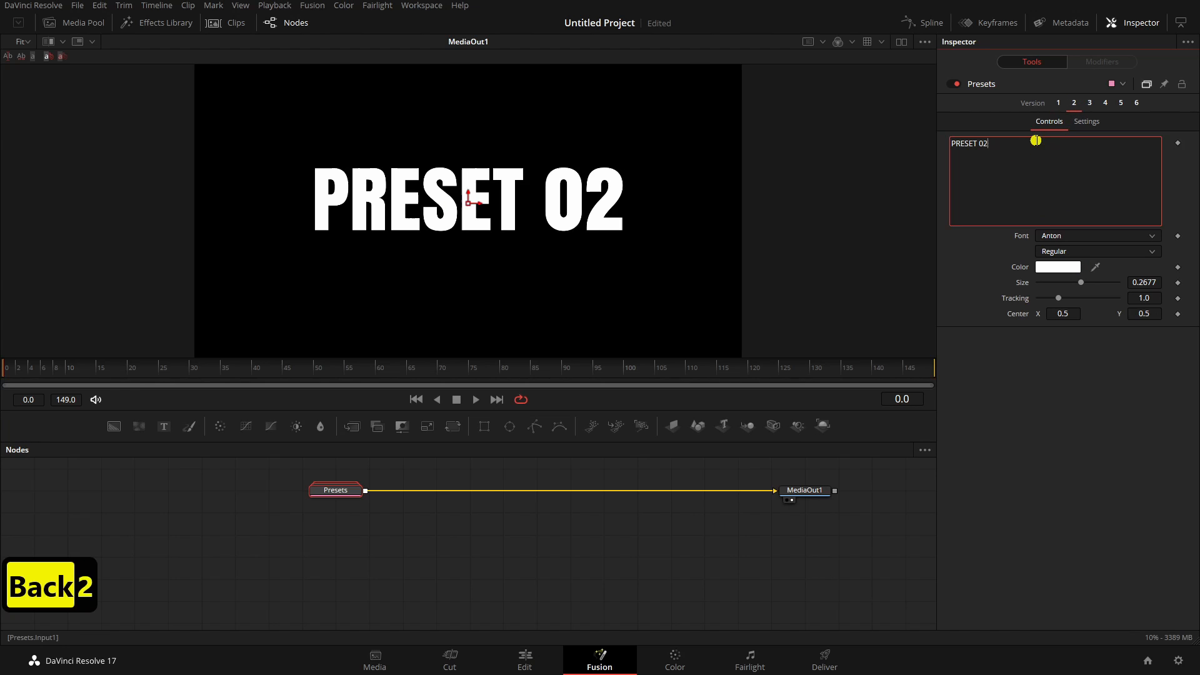
Step: Change the text in version 3 of the Presets node to PRESET 03
click(1091, 103)
click(1066, 142)
key(BackSpace)
text(3)
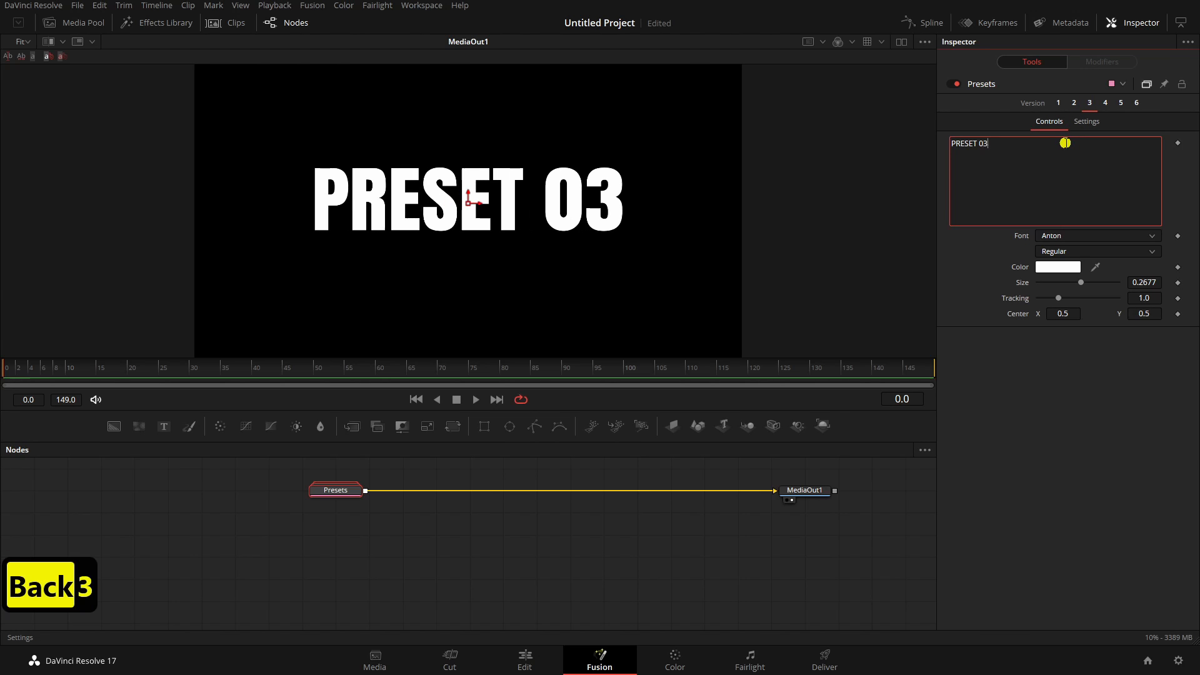
Step: Change the text in version 4 of the Presets node to PRESET 04
click(1105, 104)
click(1055, 140)
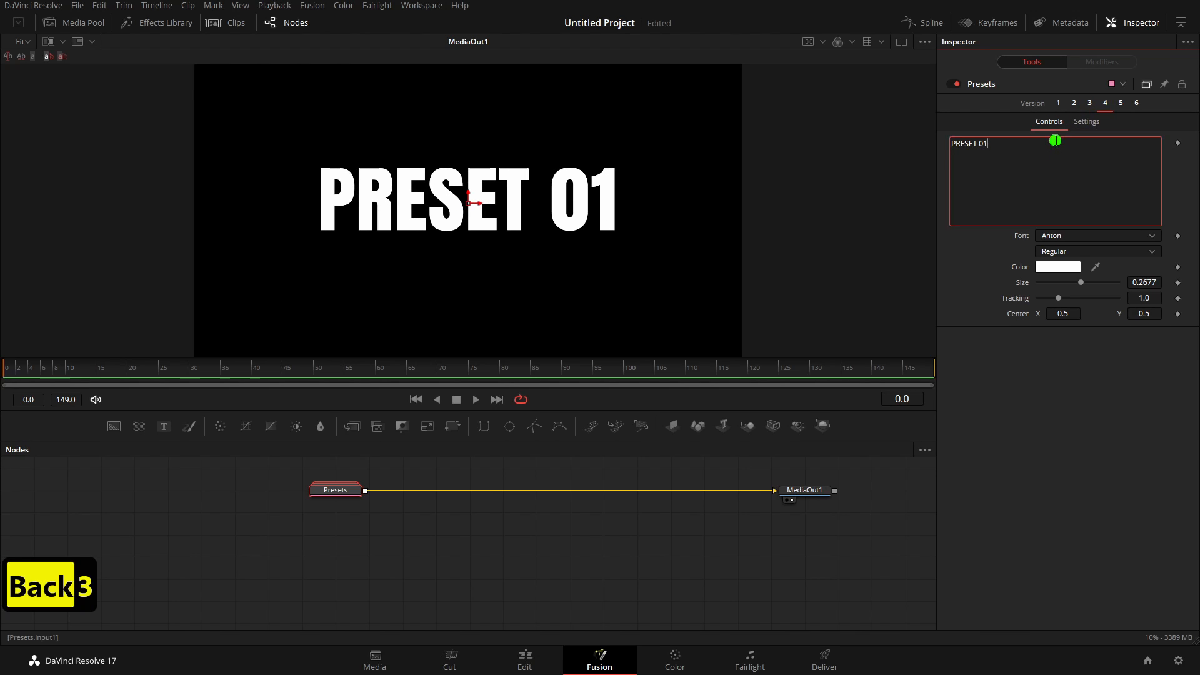
key(BackSpace)
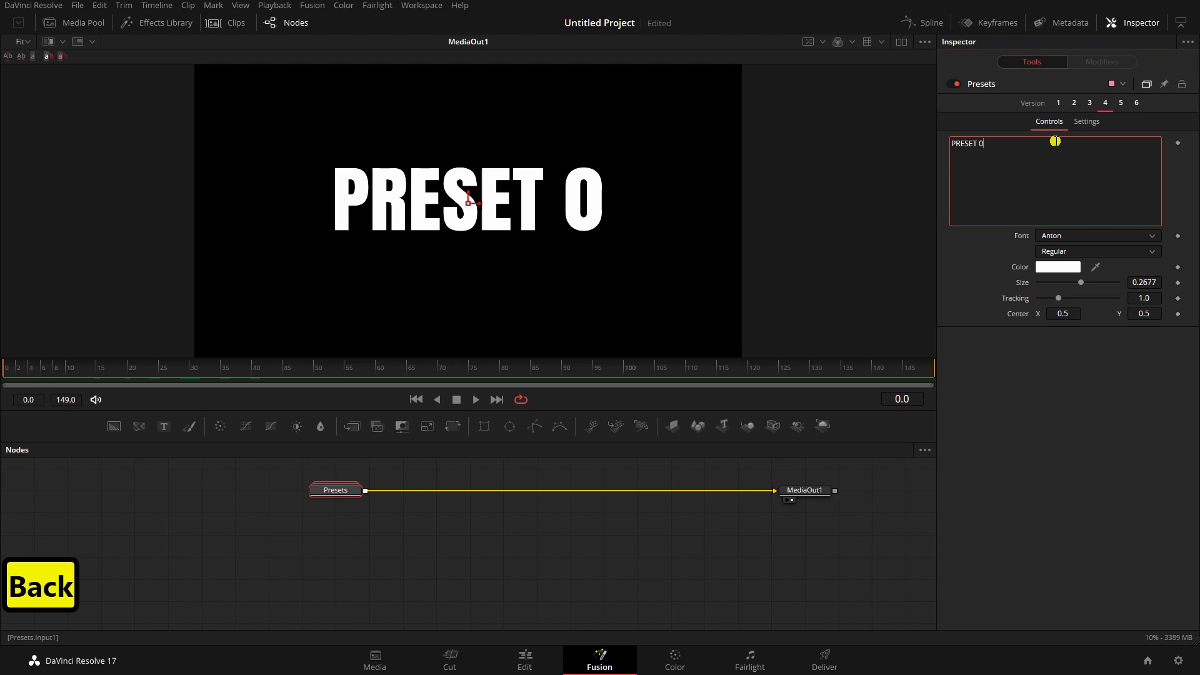
text(4)
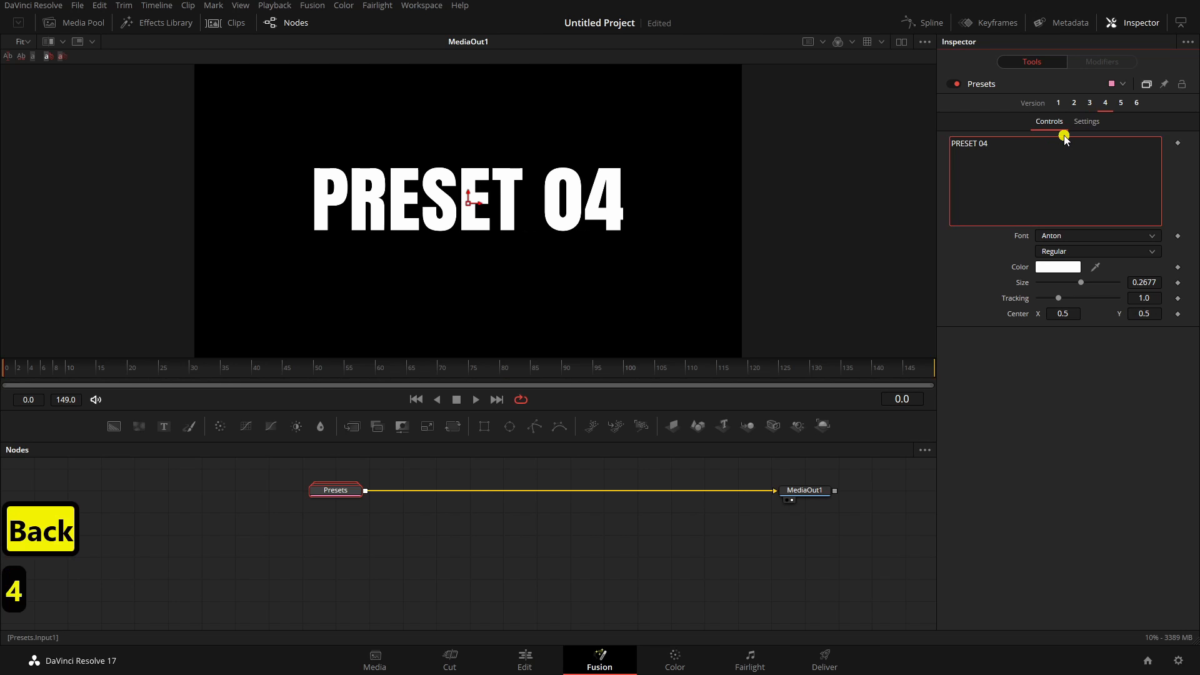
Step: Change the text in version 5 of the Presets node to PRESET 06
click(1121, 103)
click(1029, 142)
key(BackSpace)
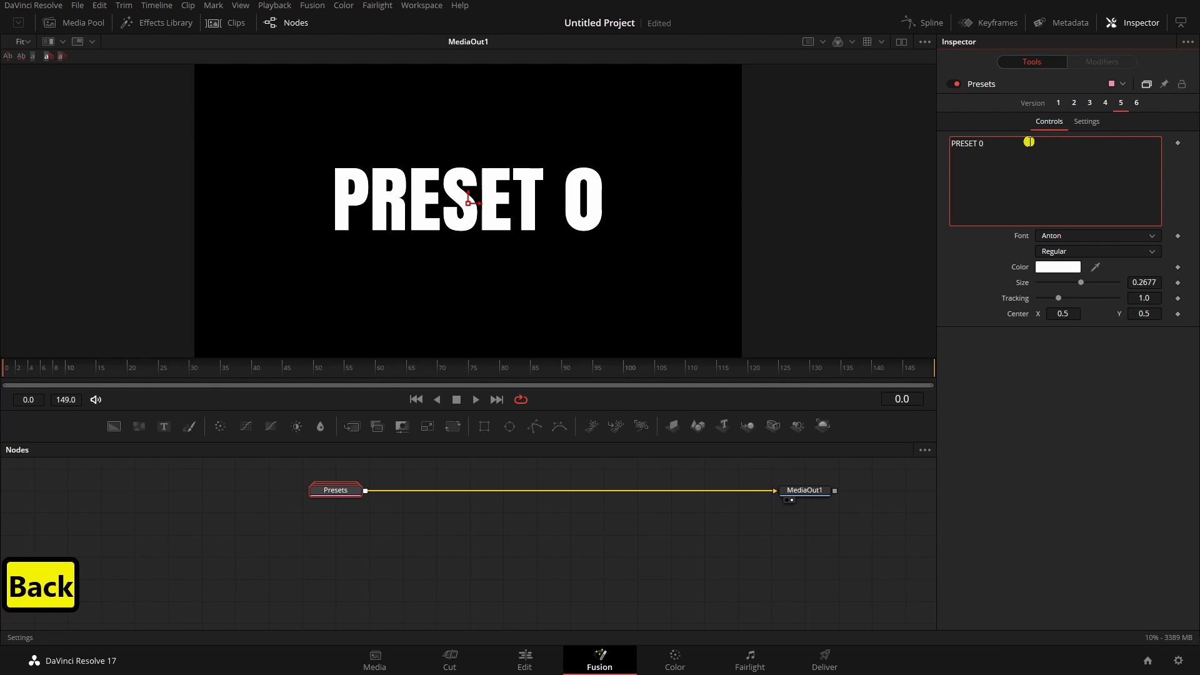
text(6)
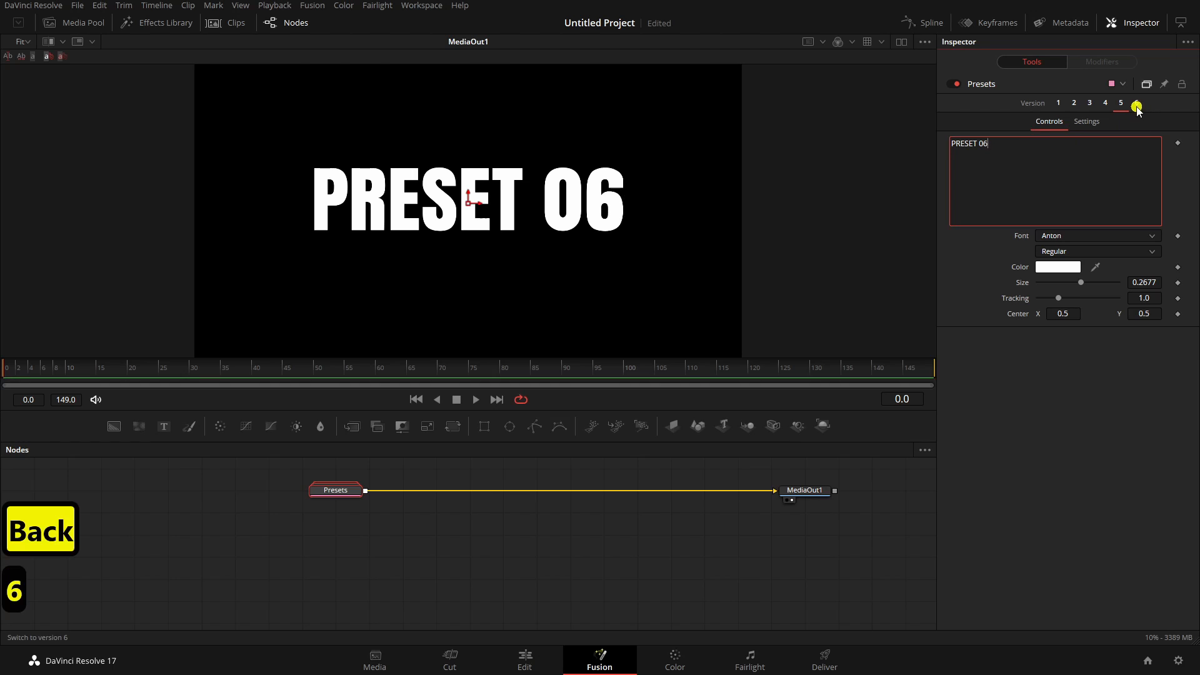
Step: Change the text in version 6 of the Presets node to PRESET 06
click(1136, 103)
click(1025, 143)
key(BackSpace)
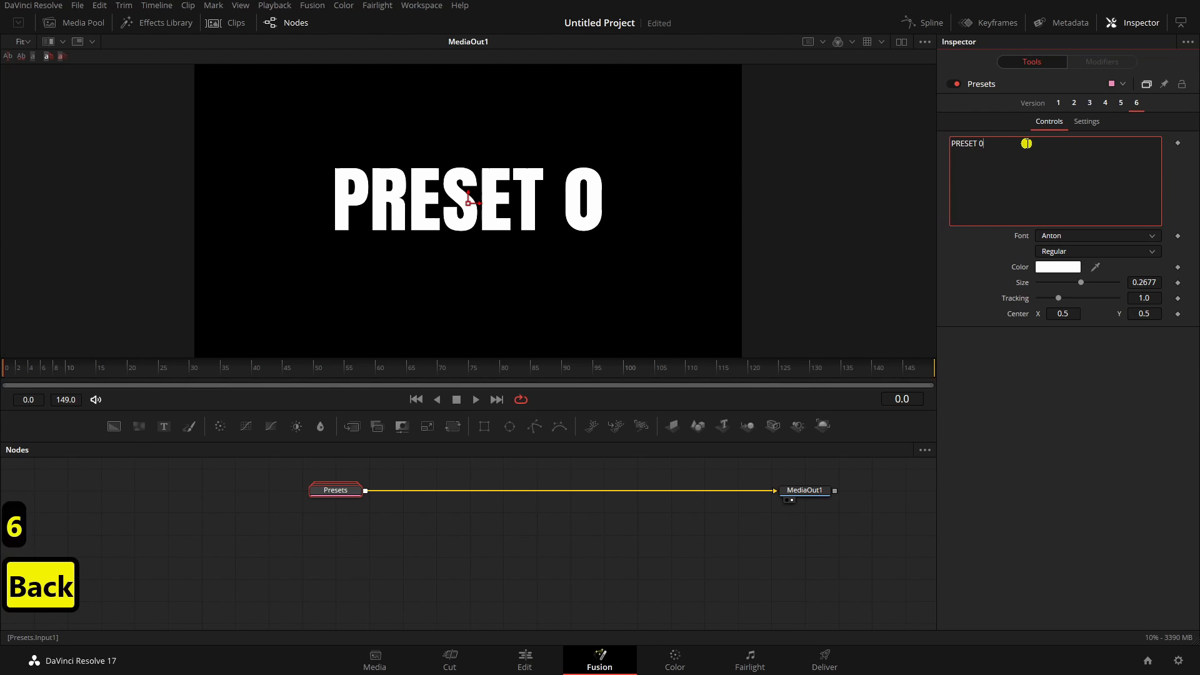
text(6)
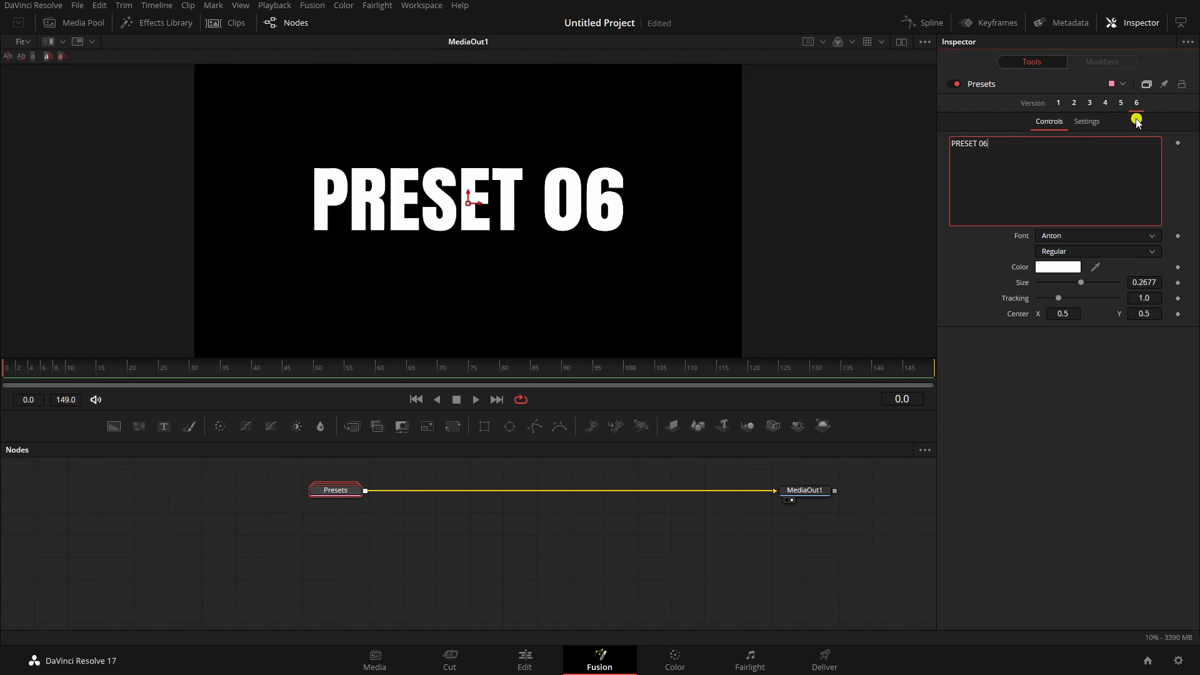
Step: Switch the Presets node back to version 1 and select the node in the graph
click(1058, 103)
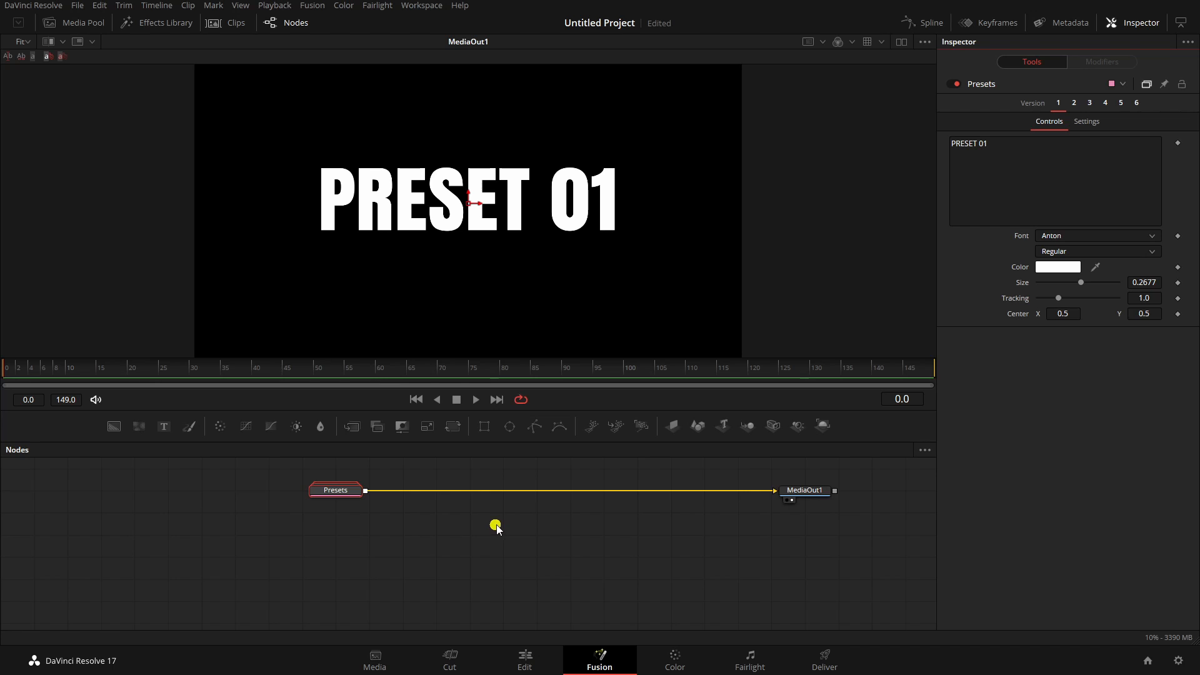
double_click(341, 493)
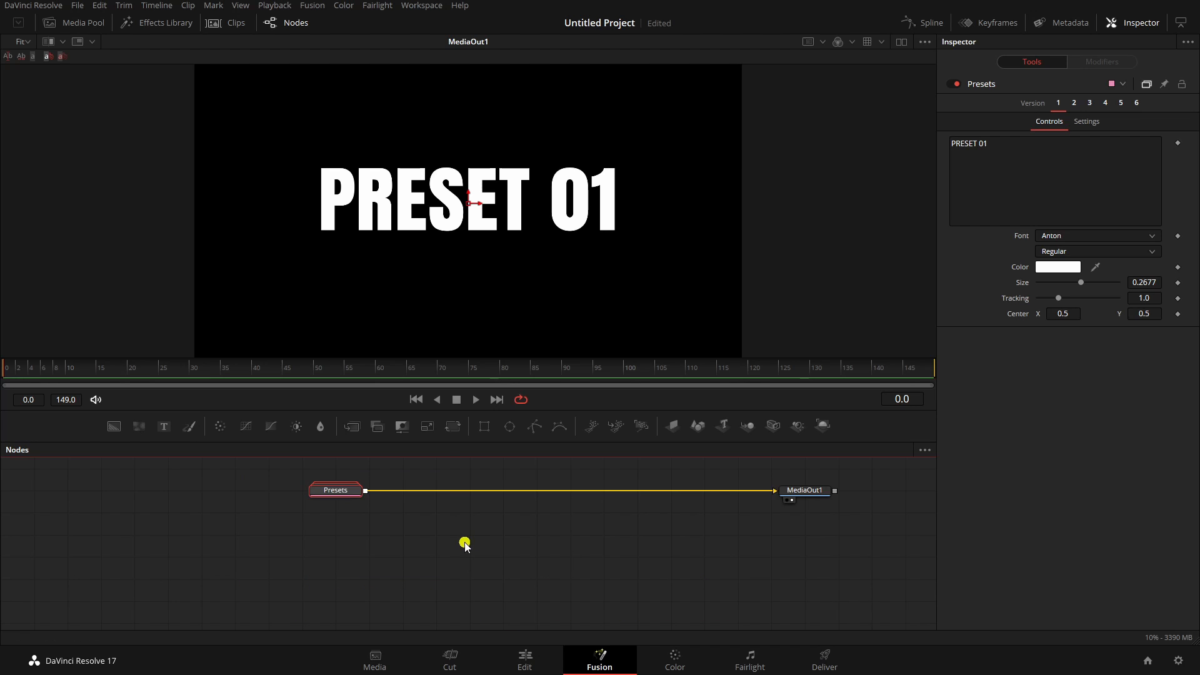
drag(273, 467, 408, 538)
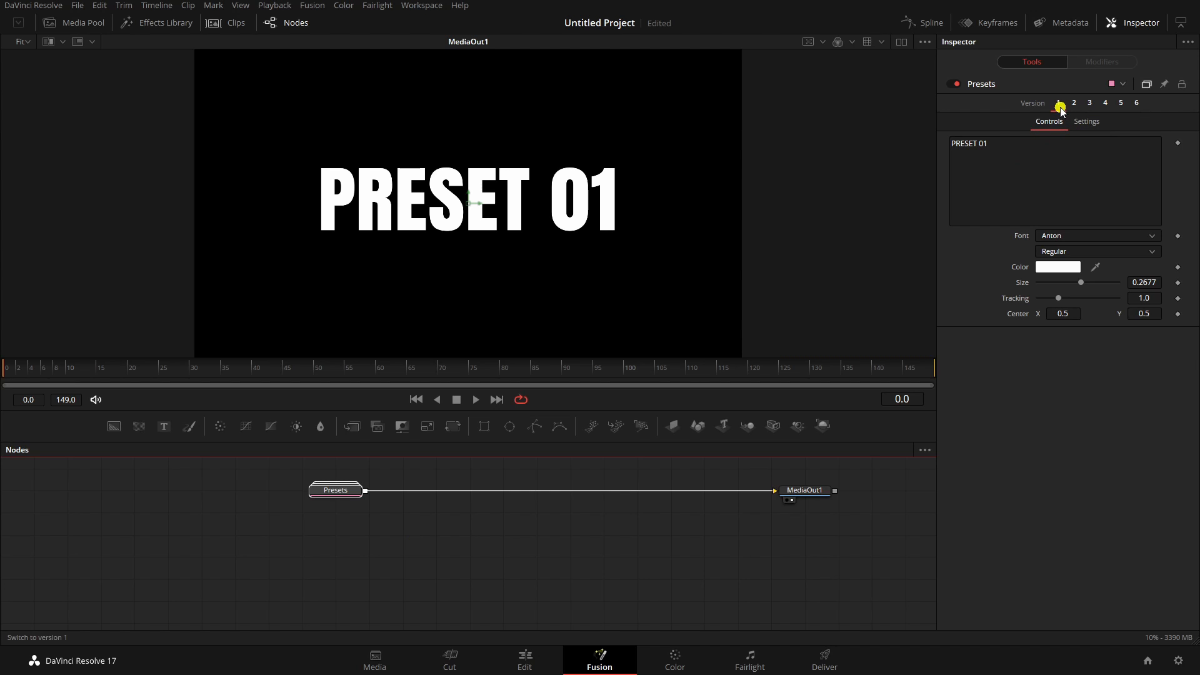
Step: Start saving the Presets node's settings to a file and browse to the Templates > Edit > Titles folder
right_click(337, 496)
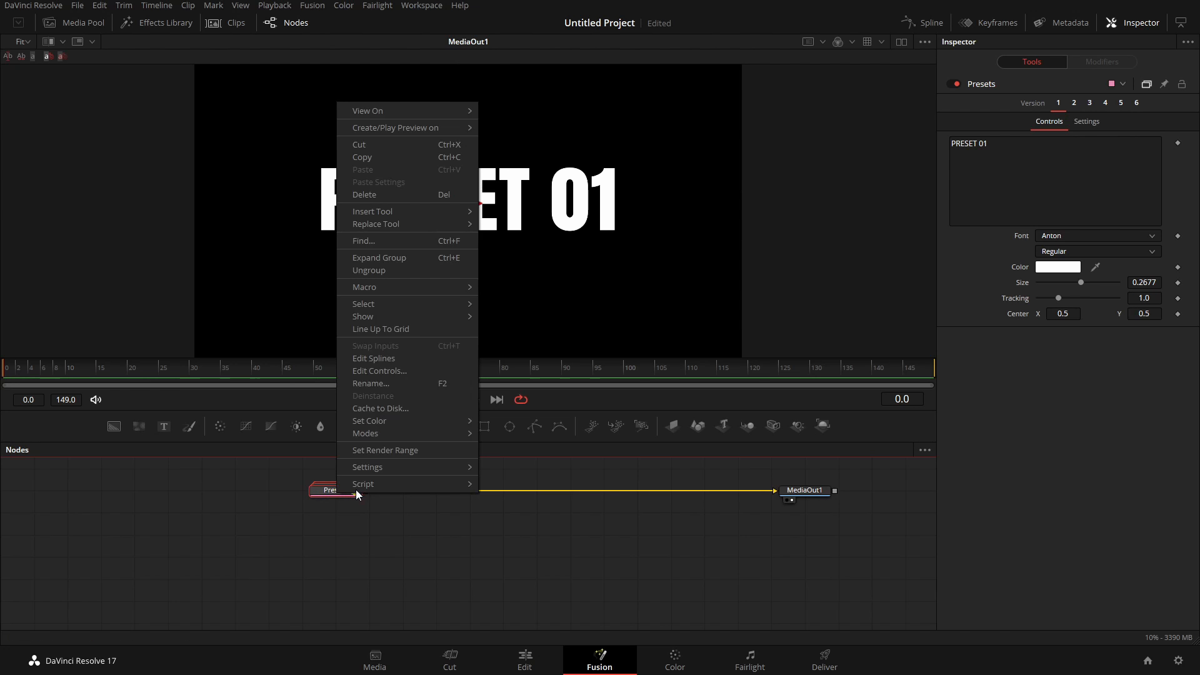
mouse_move(400, 469)
click(503, 483)
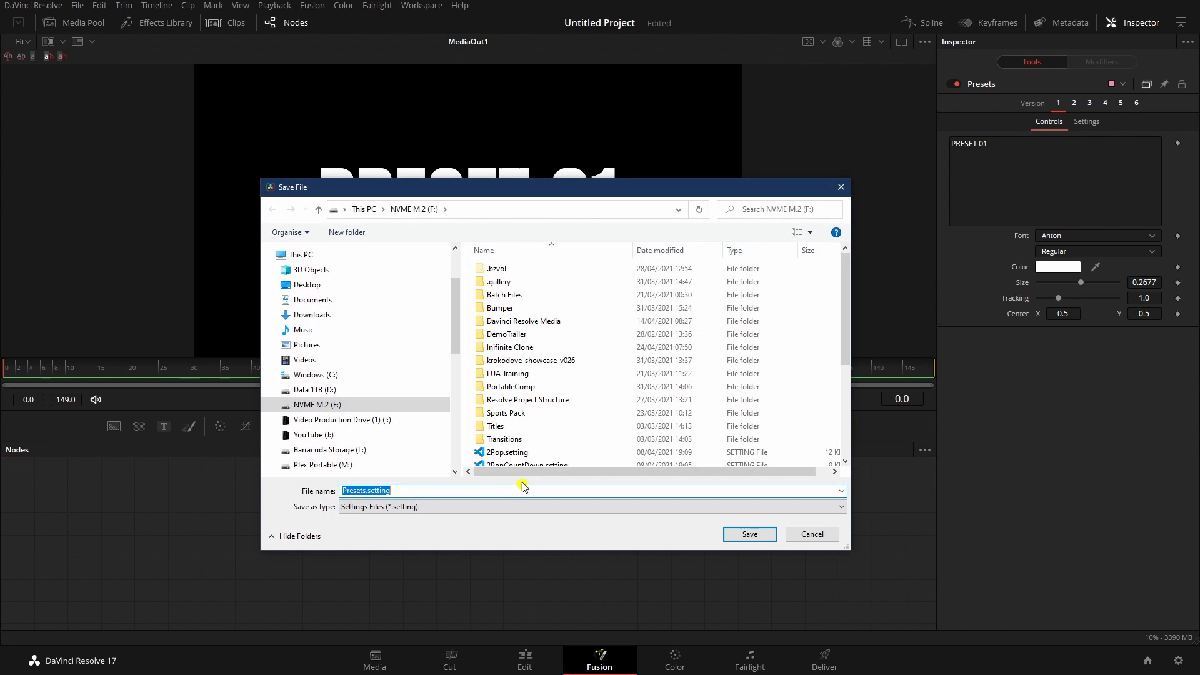
scroll(318, 321, up, 2)
click(309, 290)
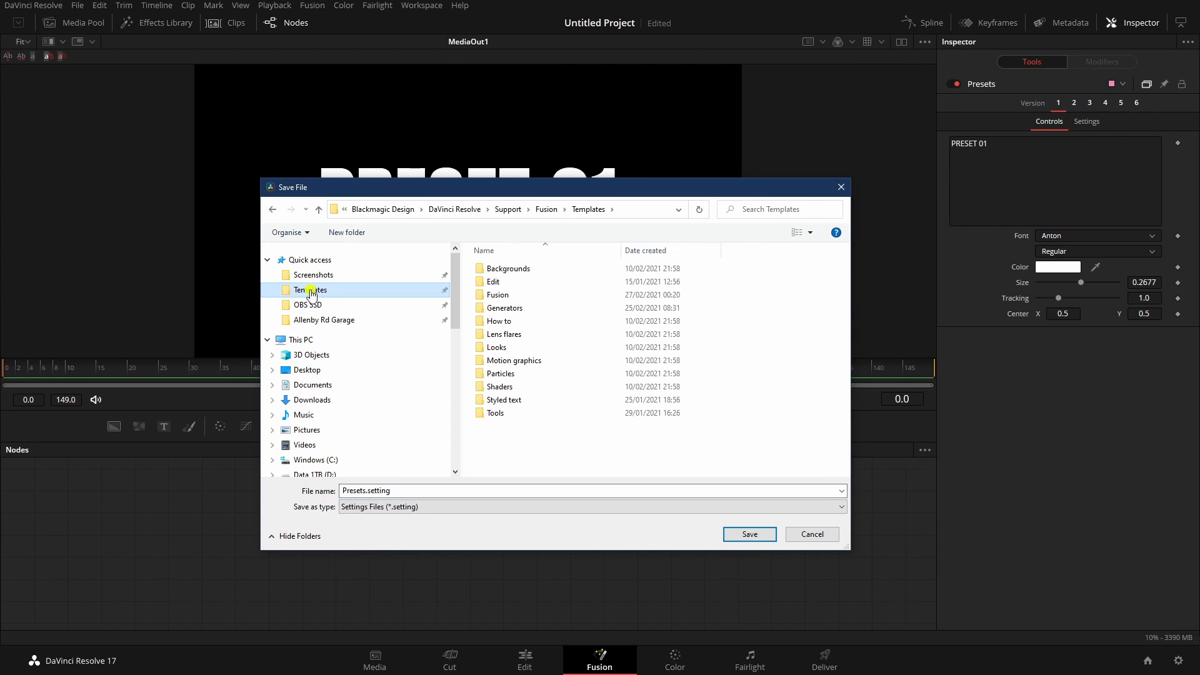
double_click(482, 290)
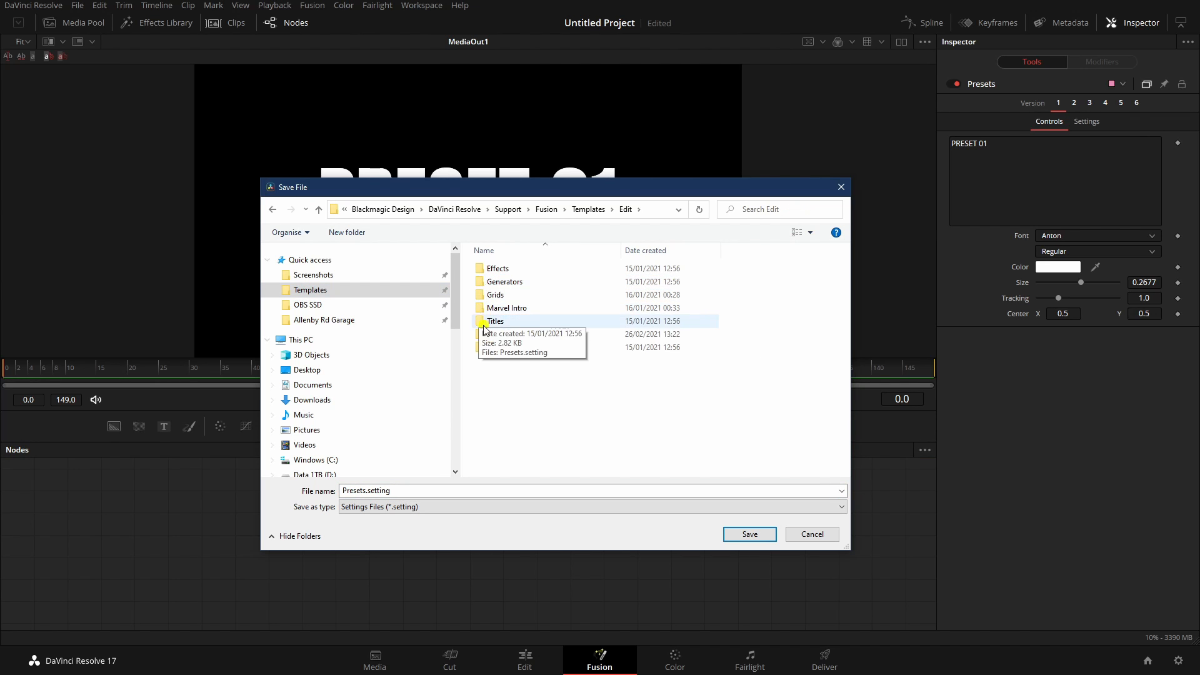
double_click(480, 321)
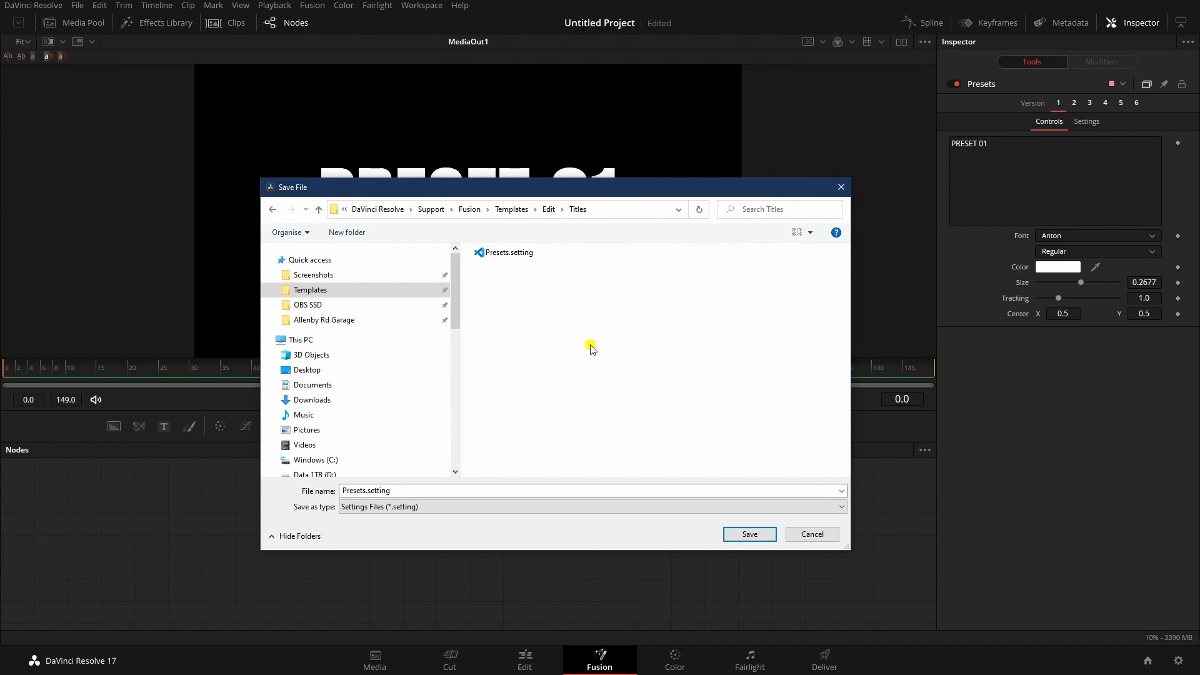
Step: Name the settings file SixPresets and save it in the Titles folder
click(404, 493)
text(Six)
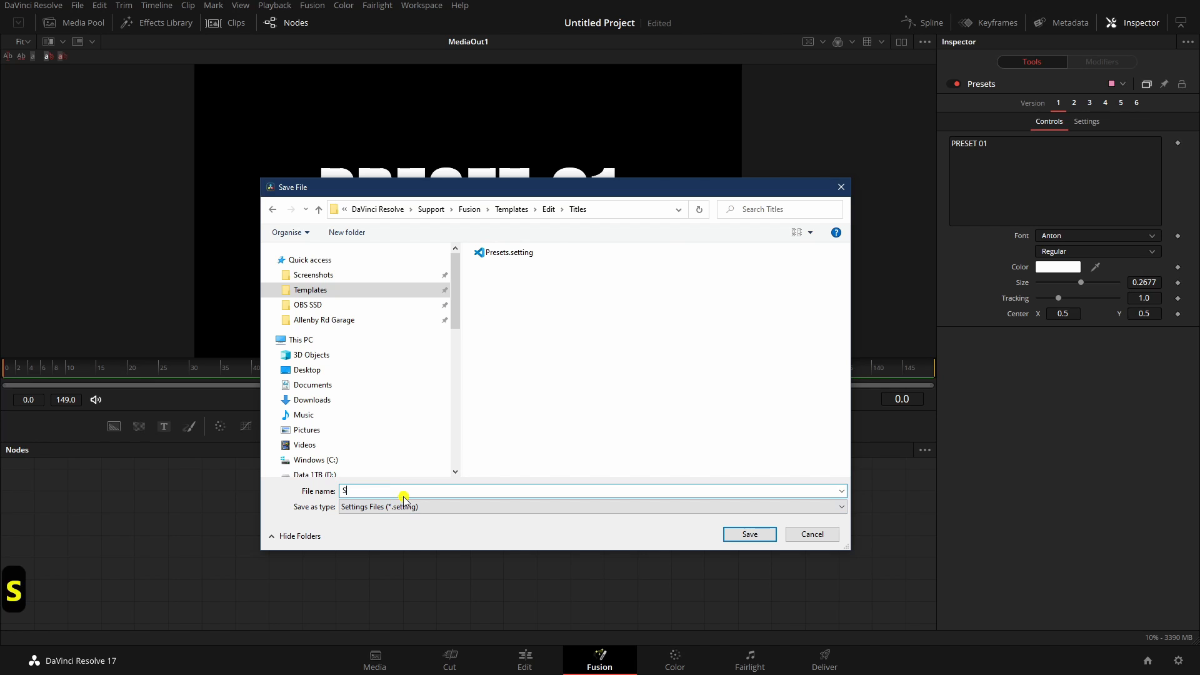
text(reserts)
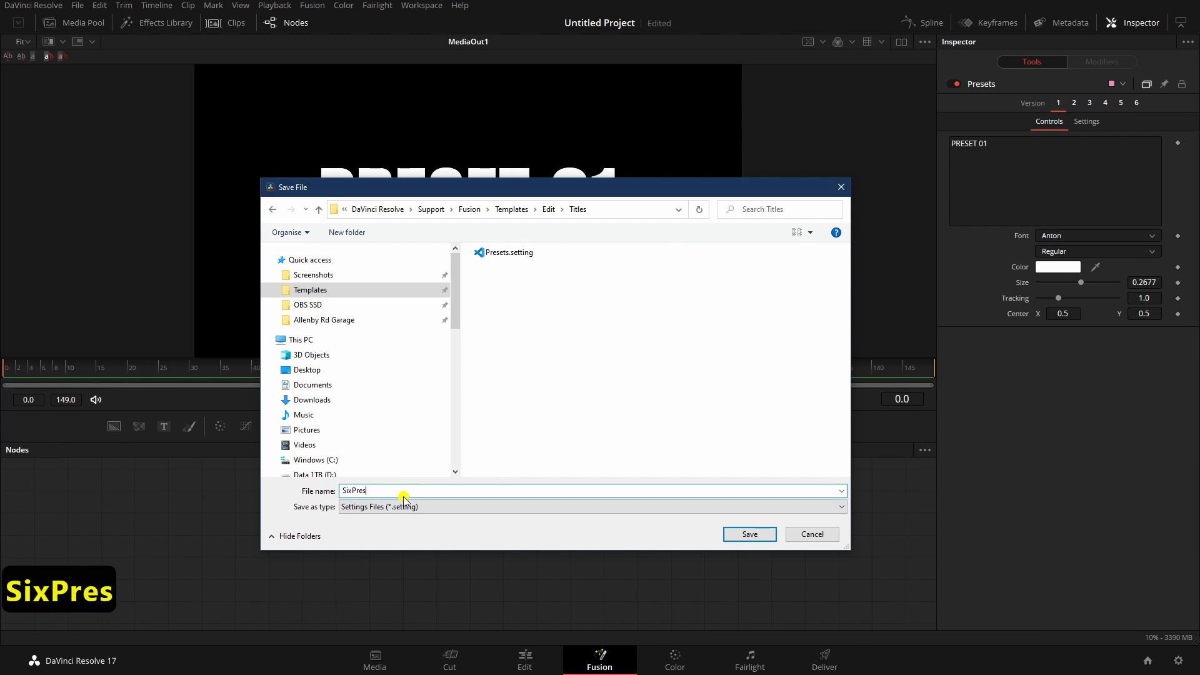
key(BackSpace)
key(BackSpace)
key(BackSpace)
text(ts)
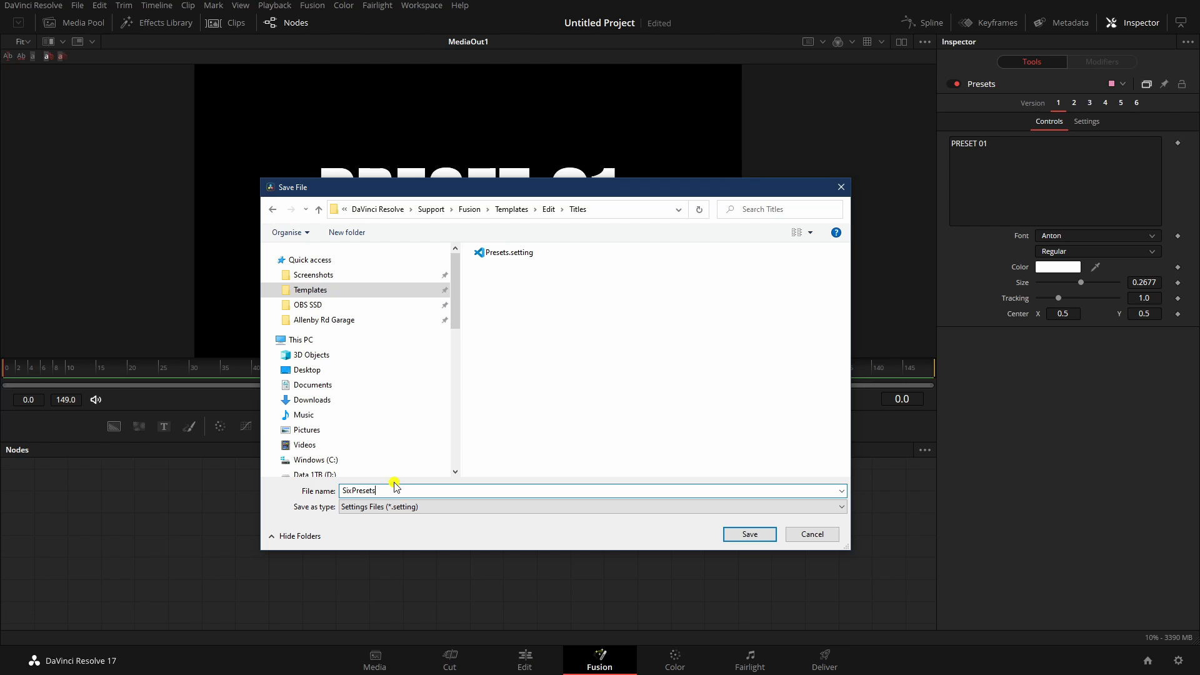
click(759, 534)
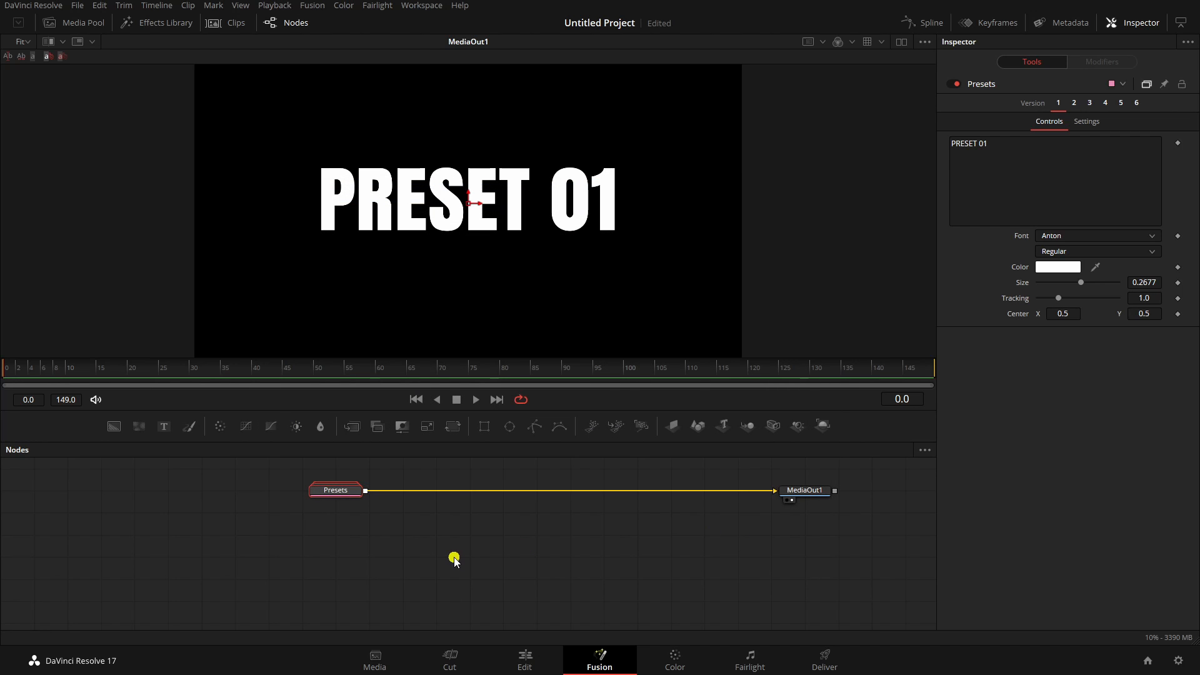
Step: Delete the Fusion Composition clip from the Video 1 track on the Edit page
click(532, 661)
click(533, 501)
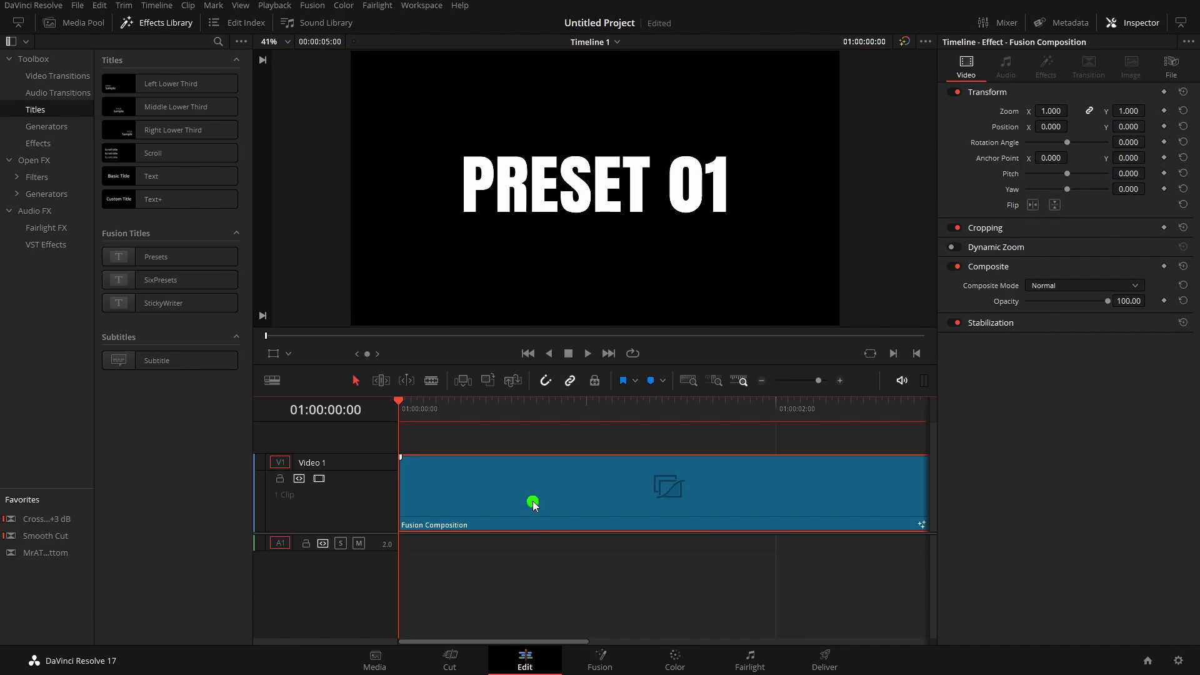
key(Delete)
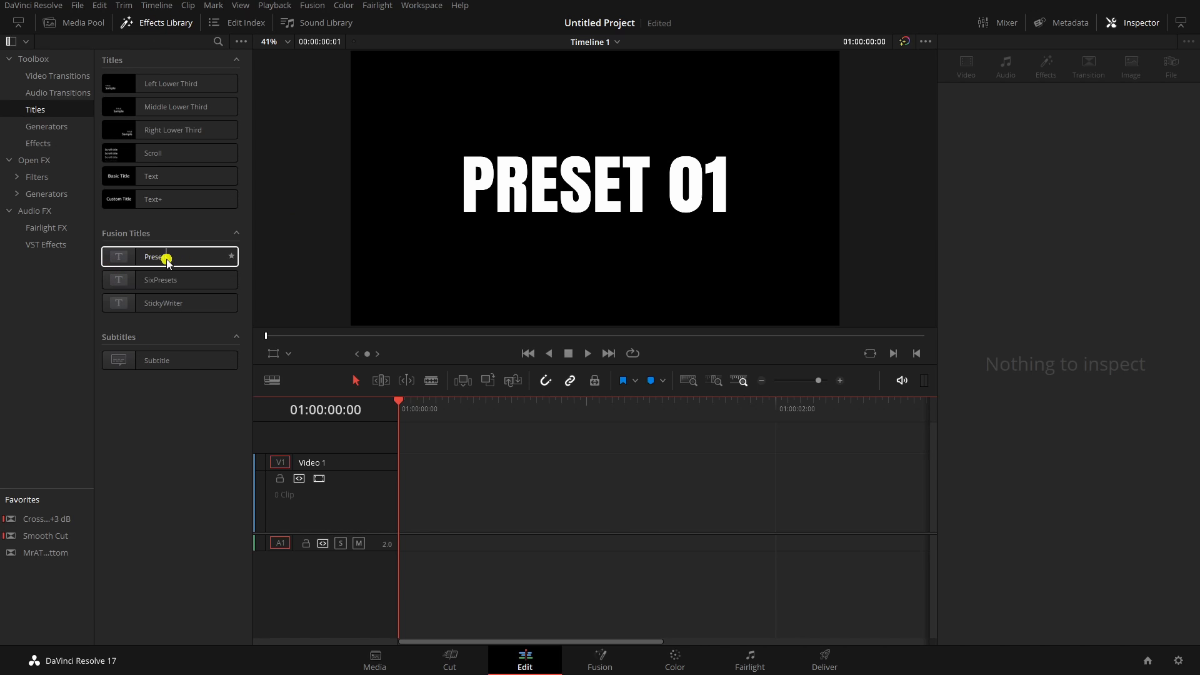
Step: Place the Presets title on the Video 1 track to check its controls, and delete it again
drag(127, 258, 402, 504)
click(423, 504)
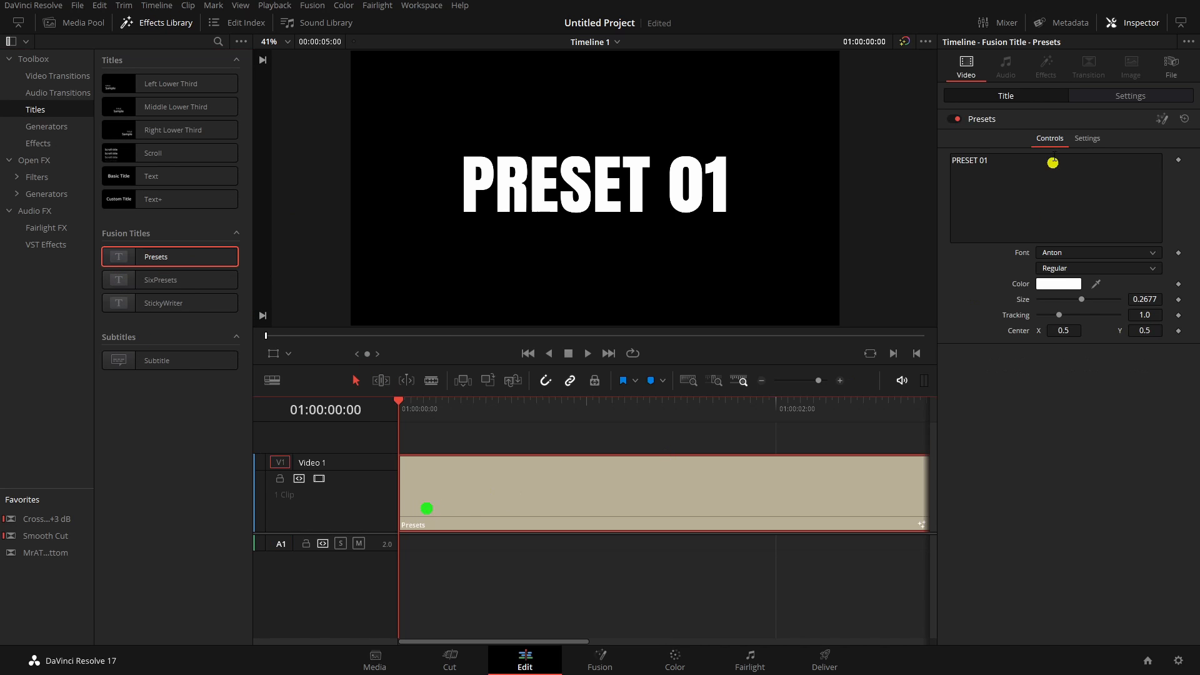
click(605, 509)
key(Delete)
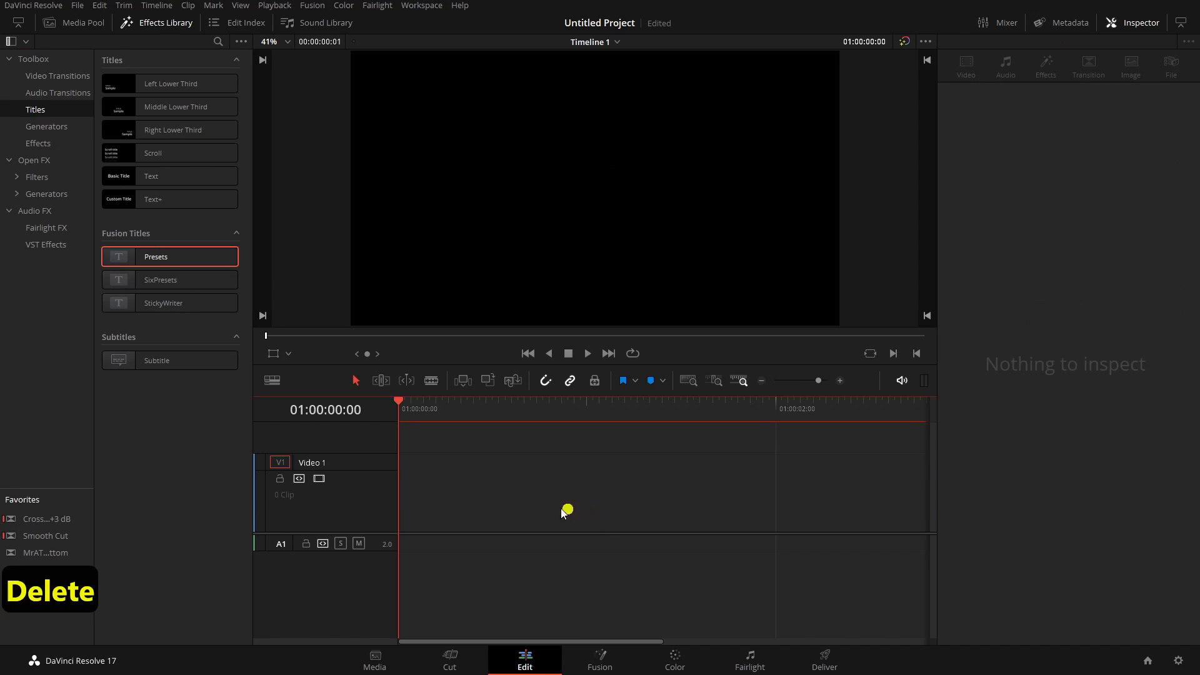
Step: Place the SixPresets title at the start of the Video 1 track and cycle through its six versions, returning to version 1
drag(123, 278, 406, 523)
click(434, 515)
click(1074, 138)
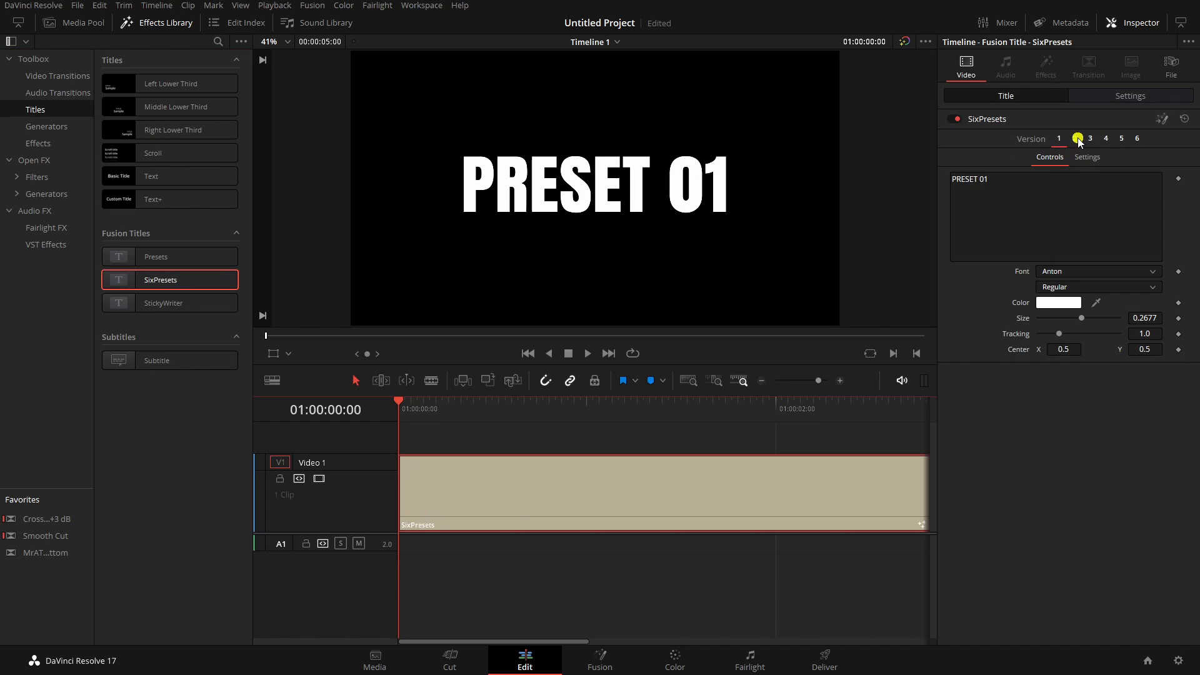
click(1090, 138)
click(1105, 138)
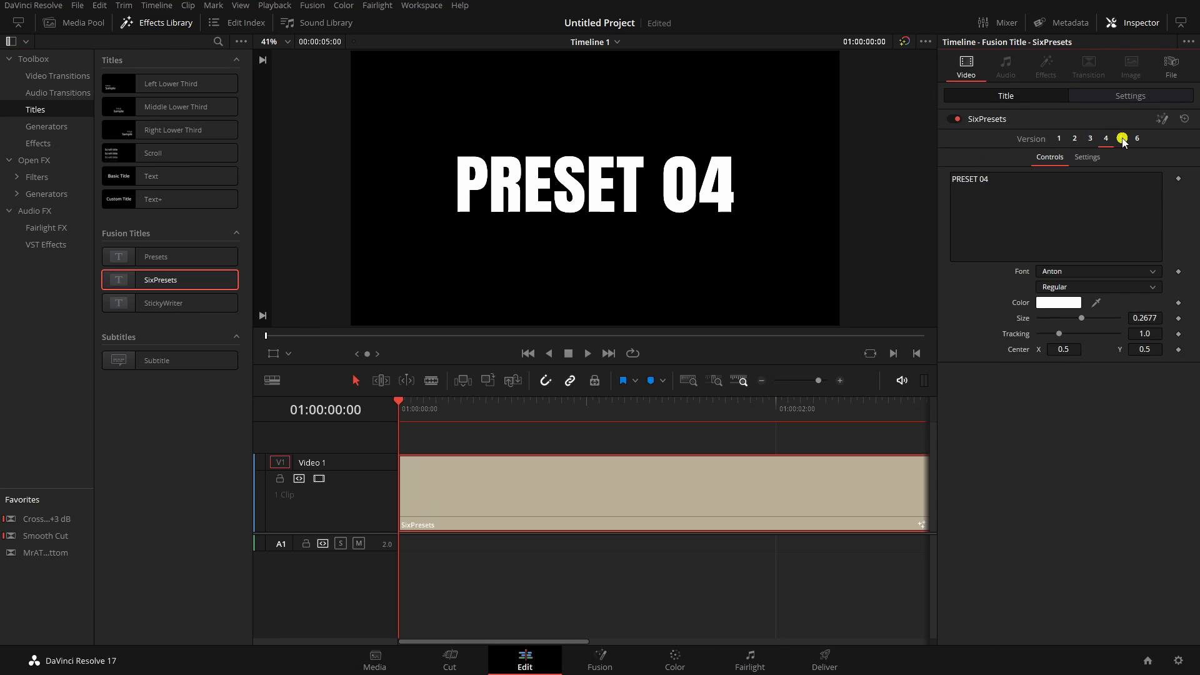
click(1138, 138)
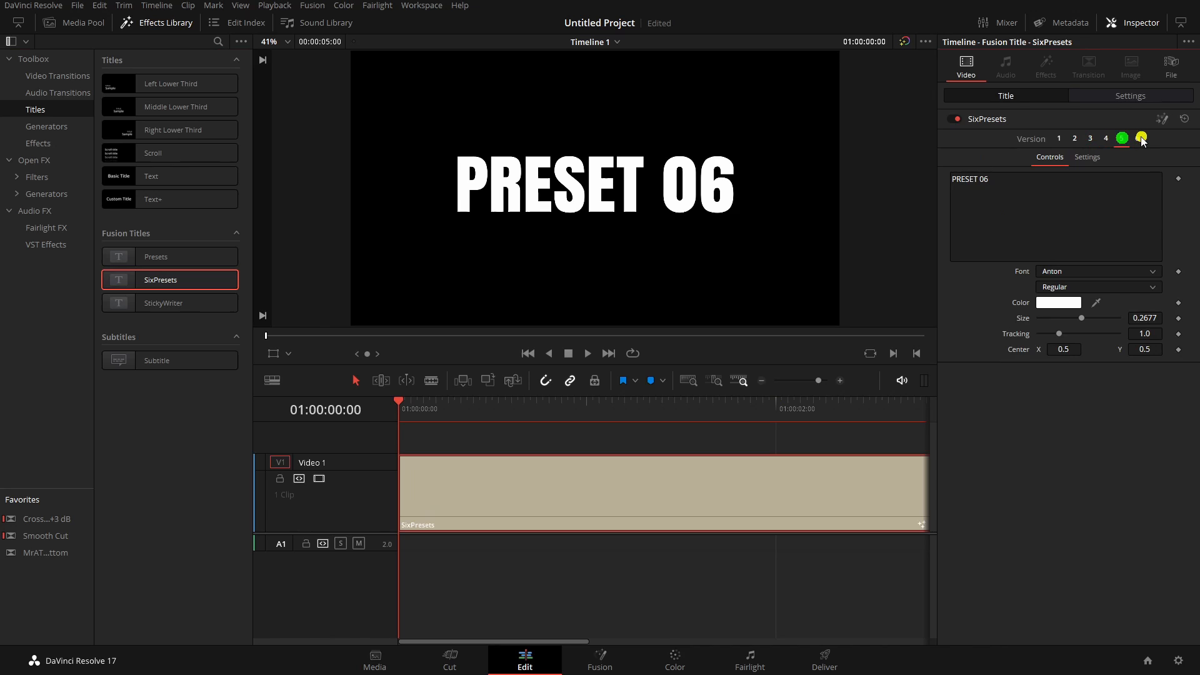
click(1059, 138)
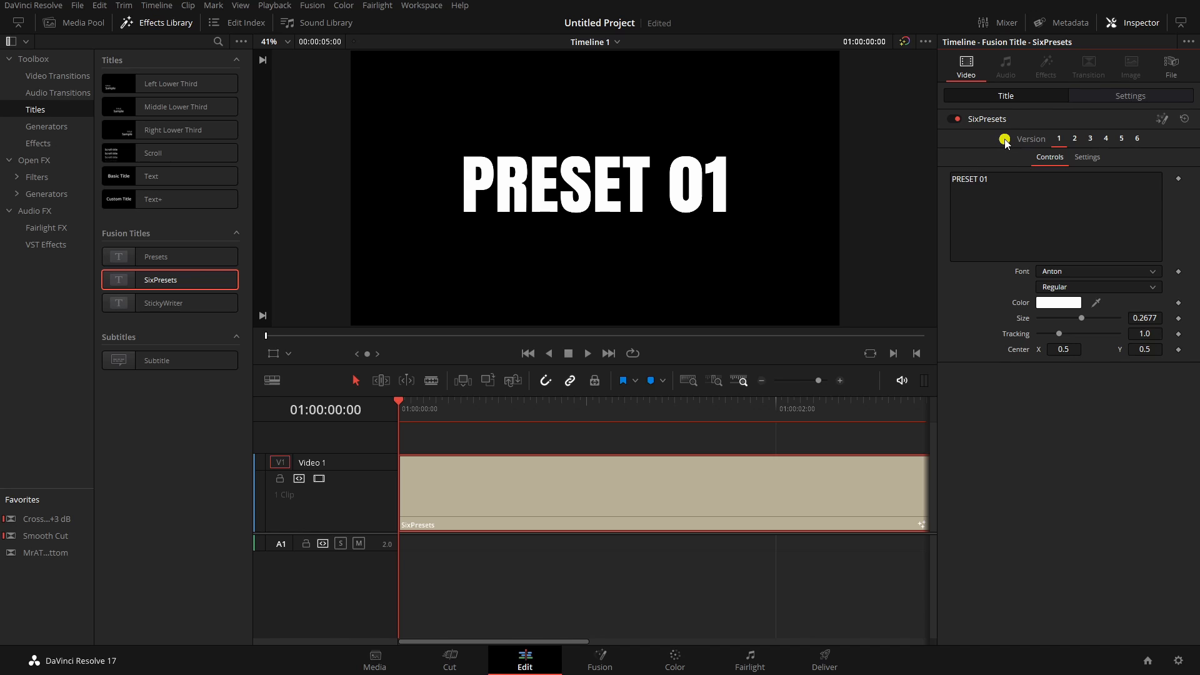
Step: Open the title in Fusion and set the Presets node's text to PRESET 07, PRESET 08 and PRESET 09 for versions 1 to 3
click(614, 661)
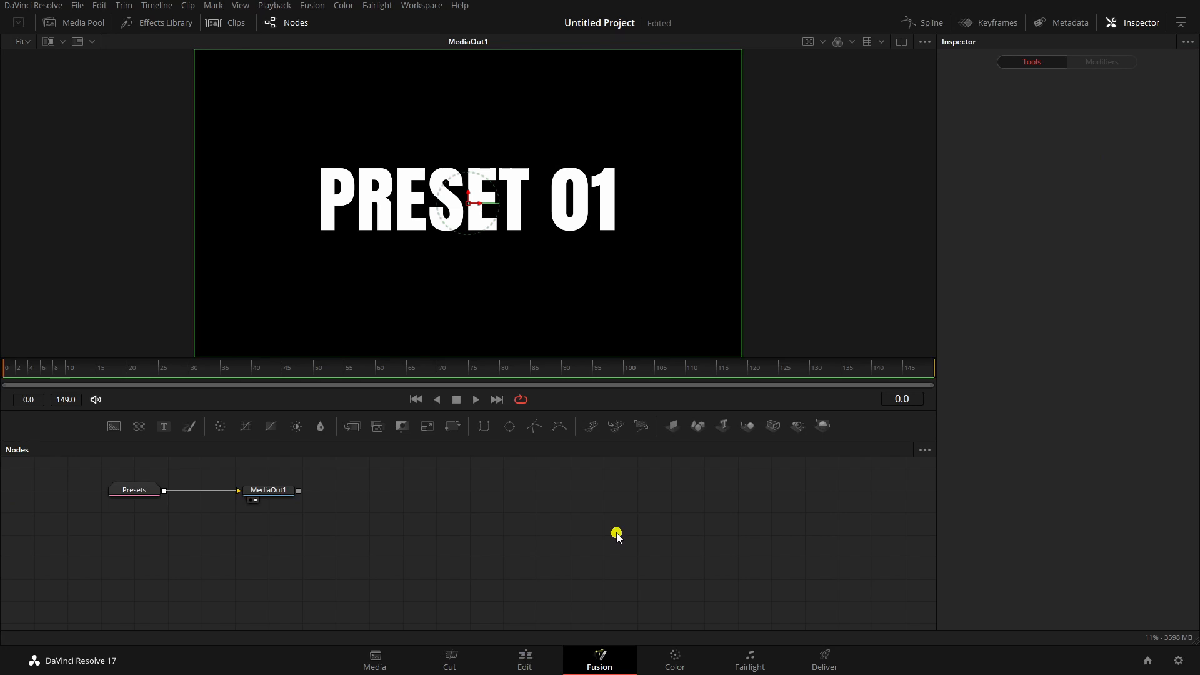
click(153, 490)
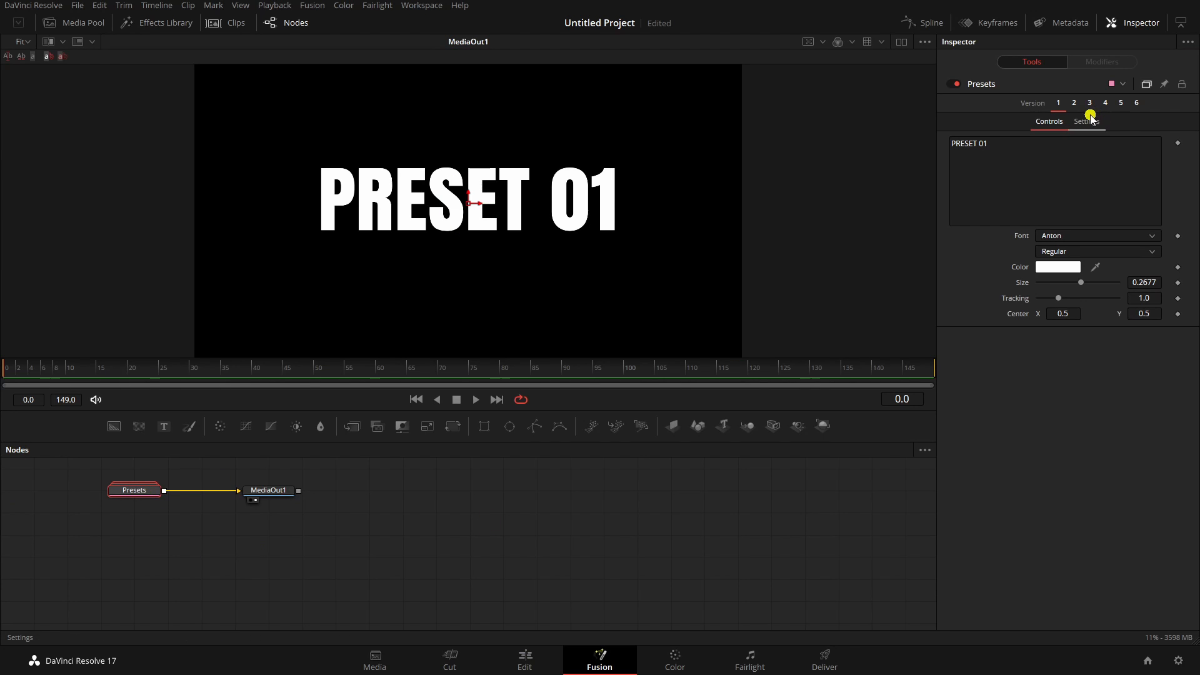
scroll(619, 504, left, 6)
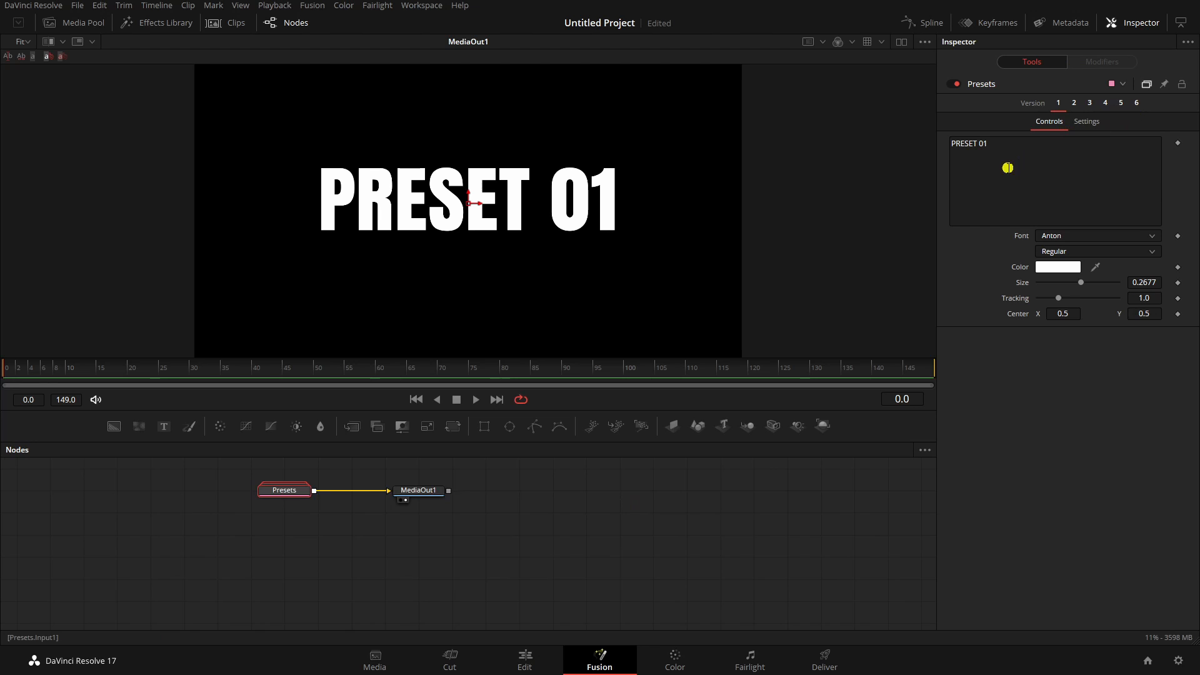
click(1015, 143)
key(BackSpace)
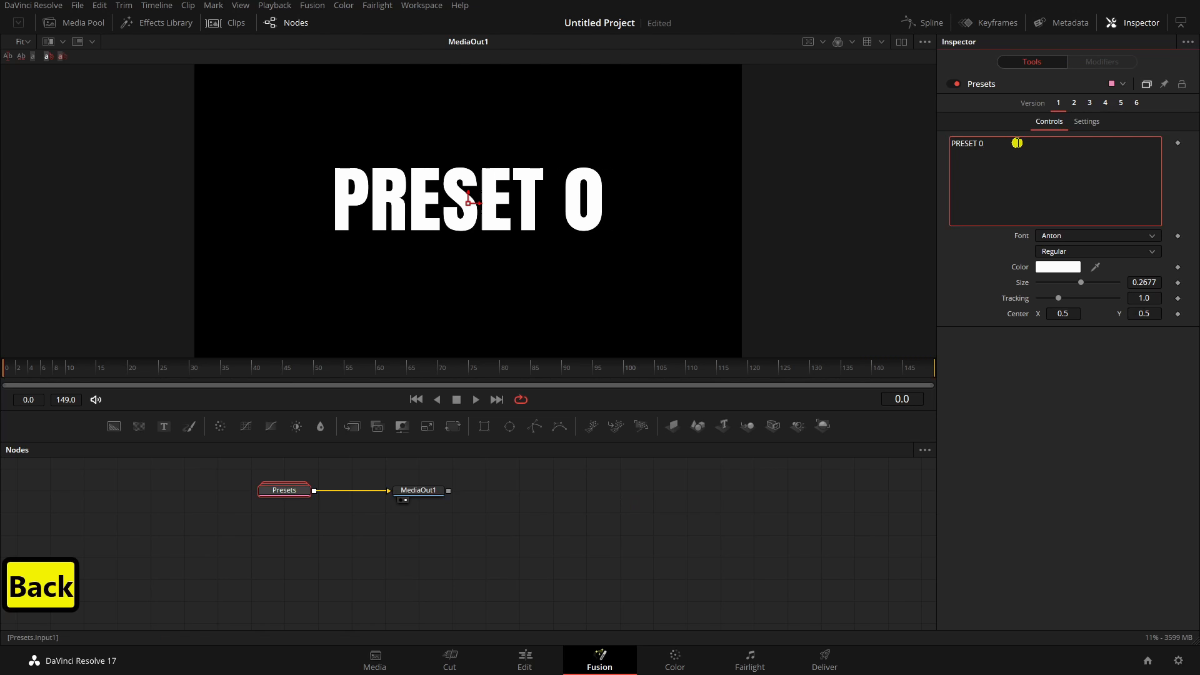
text(3)
key(BackSpace)
text(4)
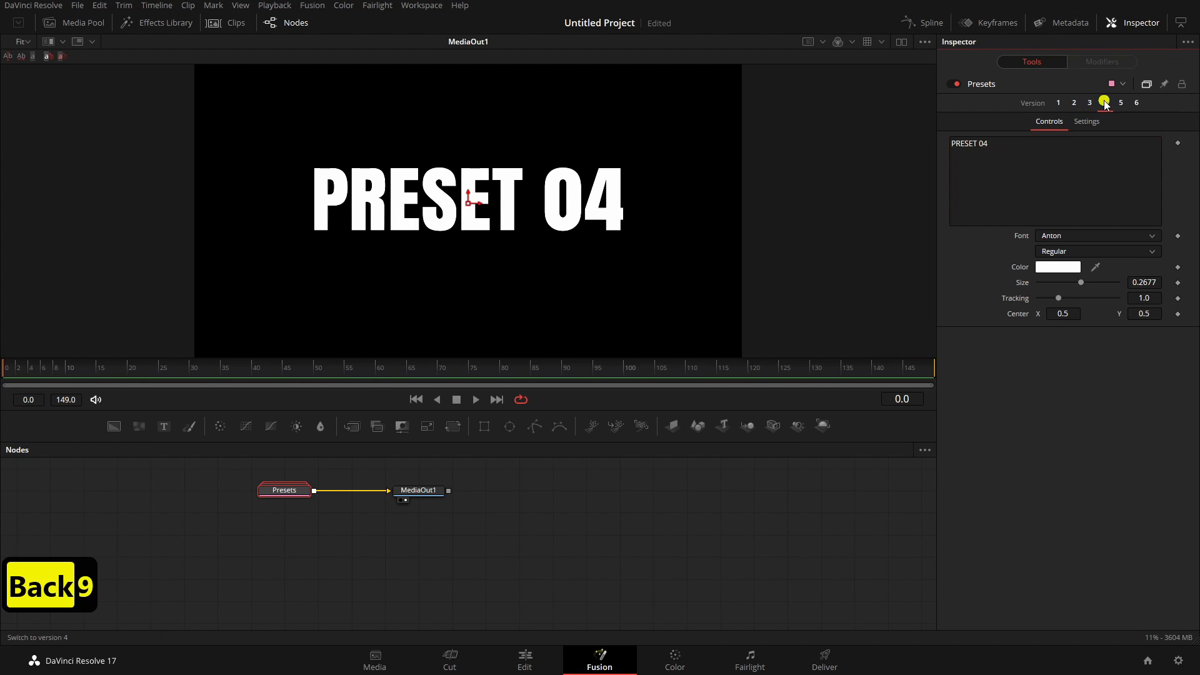
Step: Set the Presets node's text to PRESET 10, PRESET 11 and PRESET 12 for versions 4 to 6, and return to version 1
key(BackSpace)
text(6)
key(BackSpace)
key(BackSpace)
text(11)
key(BackSpace)
text(2)
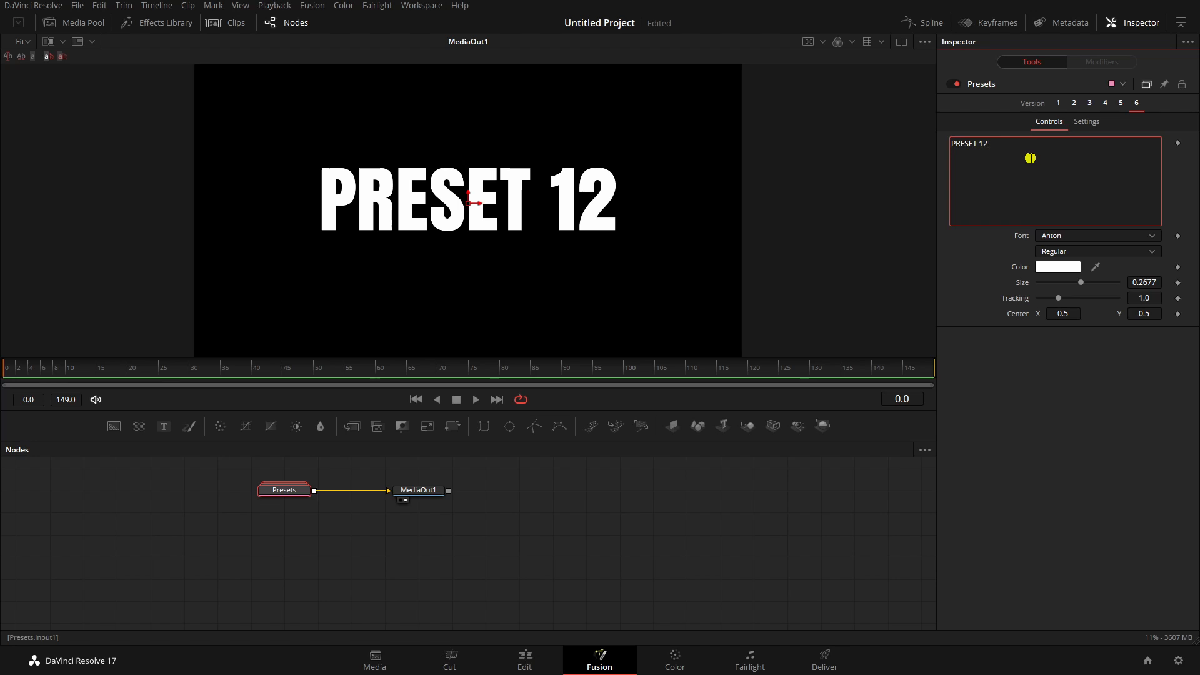
click(1059, 102)
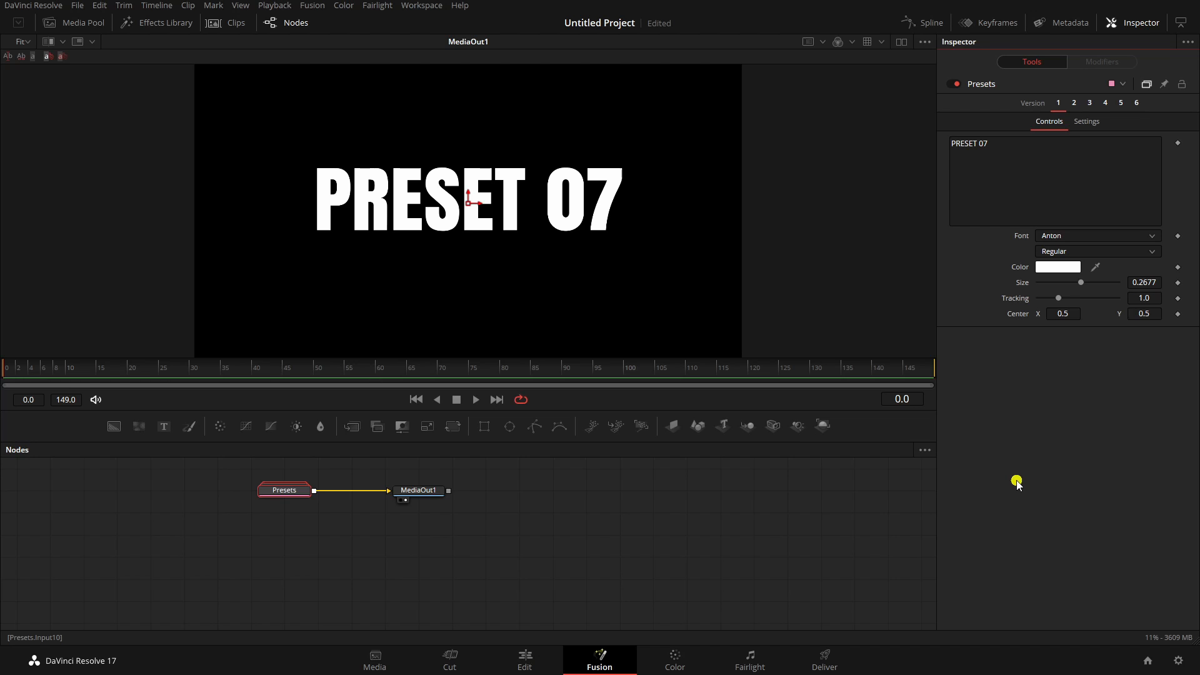
Step: Save the Presets node's settings to Documents > Blackmagic Design as Presets12.setting, overwriting the existing file
right_click(284, 491)
mouse_move(375, 462)
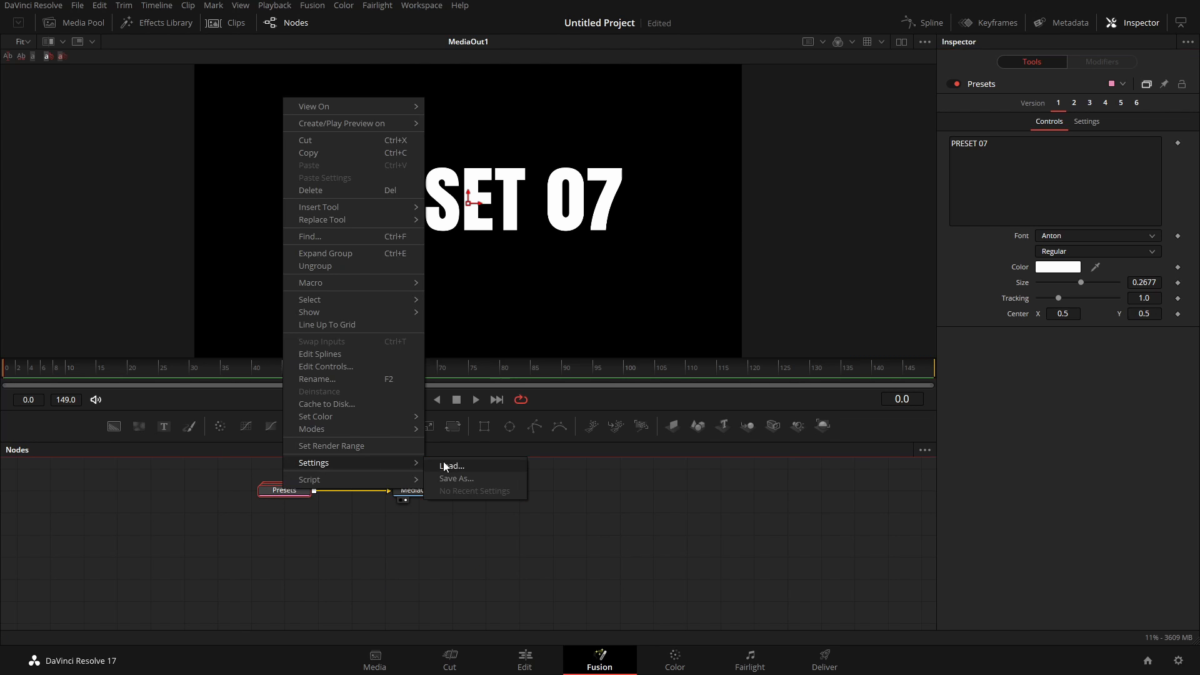
click(448, 477)
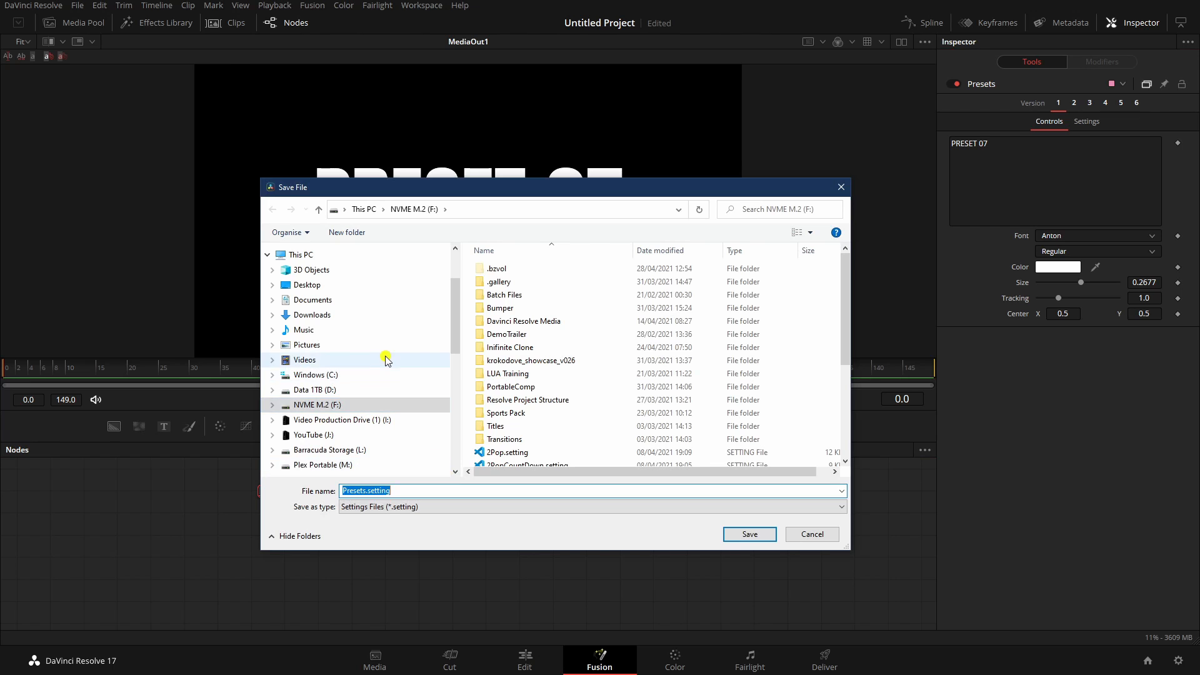
click(318, 301)
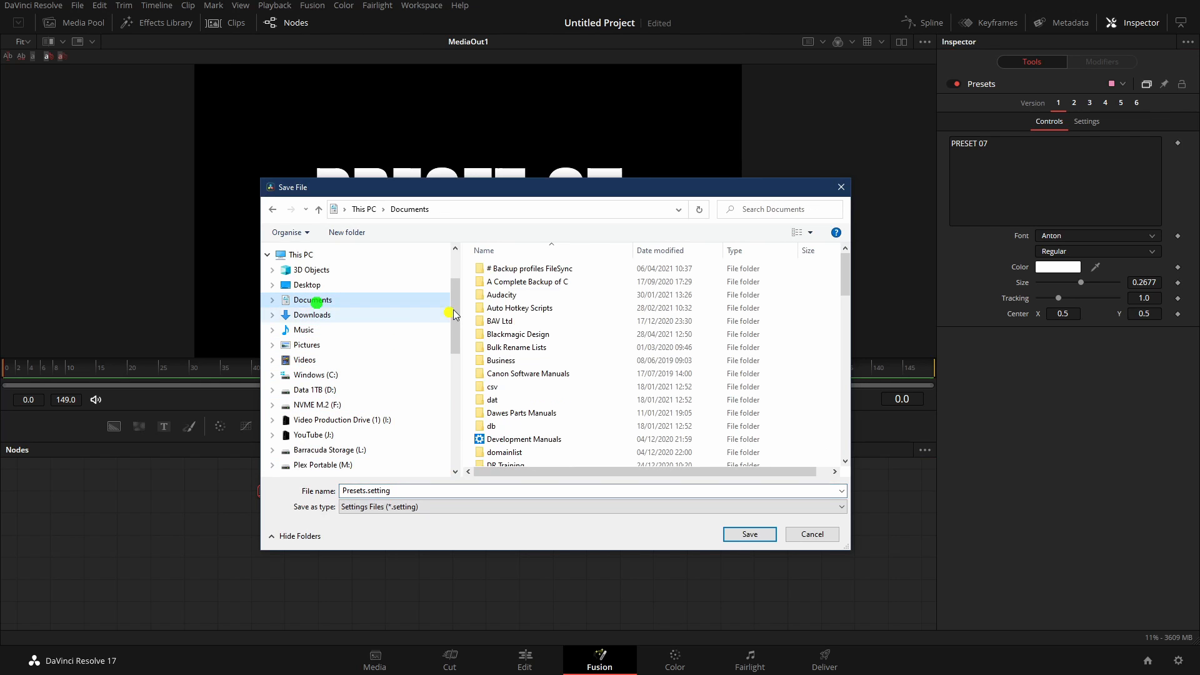
click(478, 336)
double_click(479, 338)
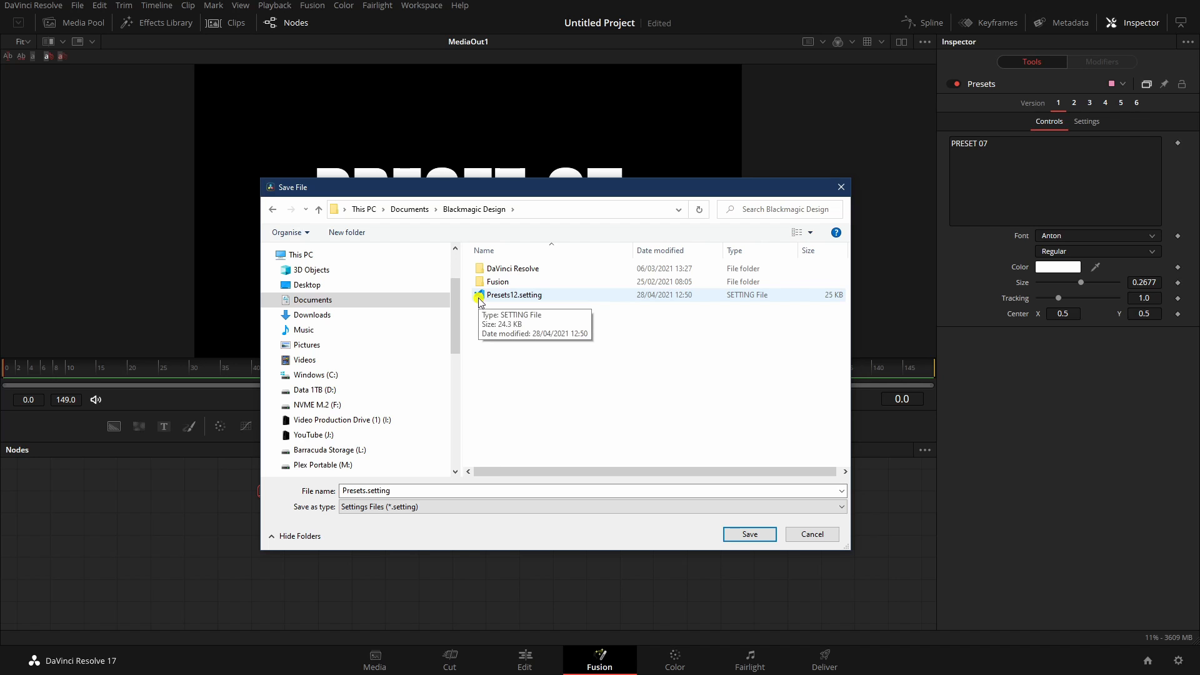
click(480, 299)
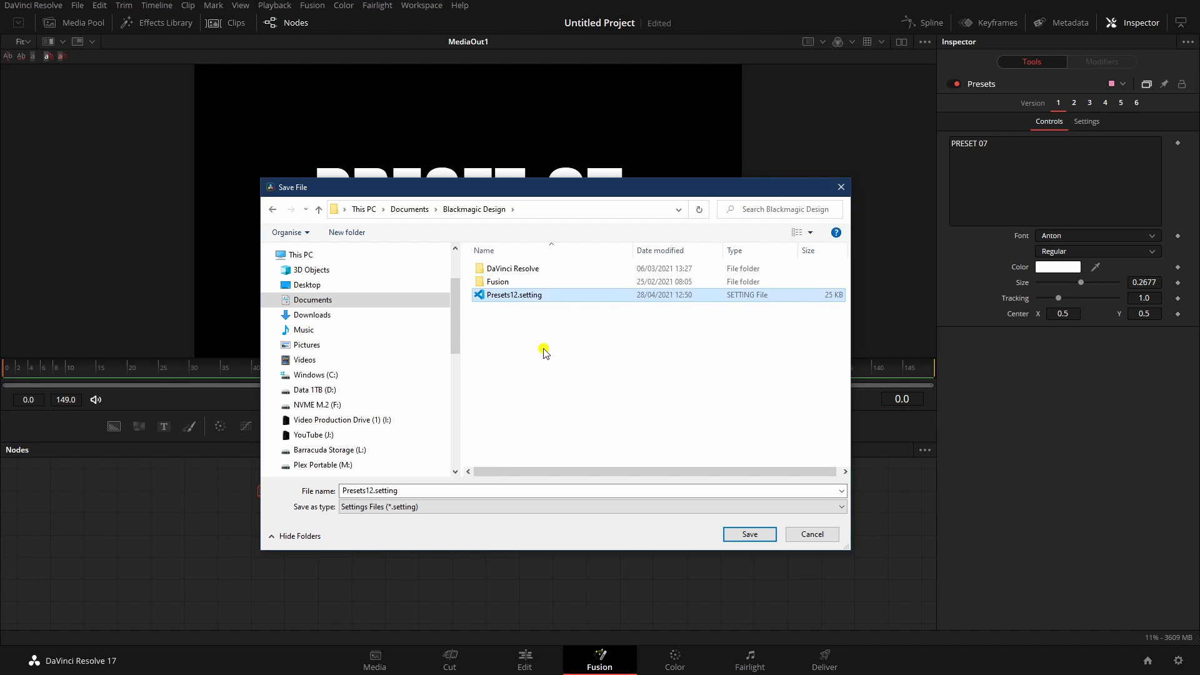
click(750, 536)
click(626, 330)
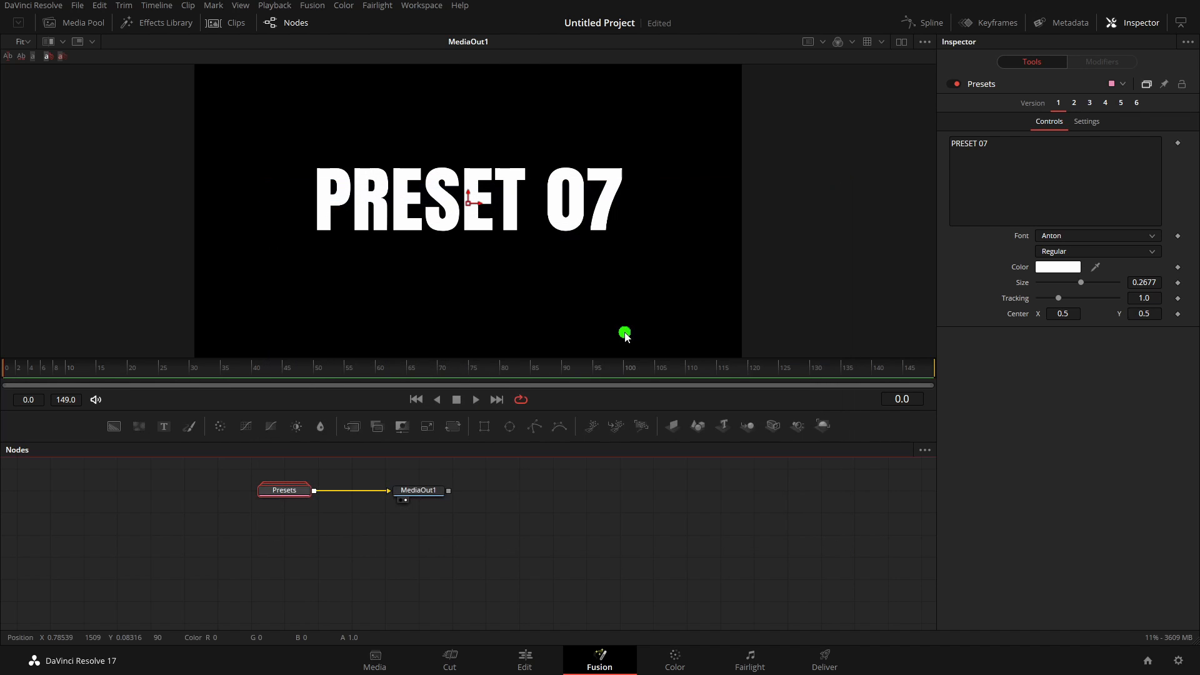
Step: Replace the edited SixPresets clip on the Edit page's Video 1 track with a fresh SixPresets title
click(525, 659)
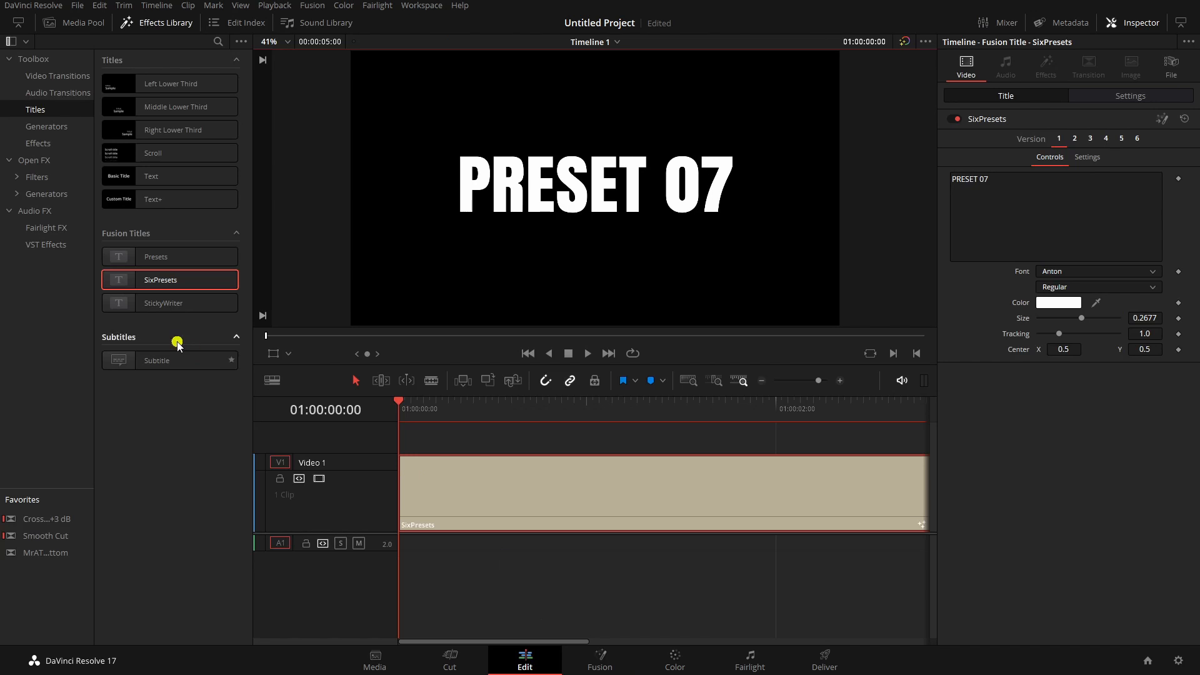
click(545, 520)
key(Delete)
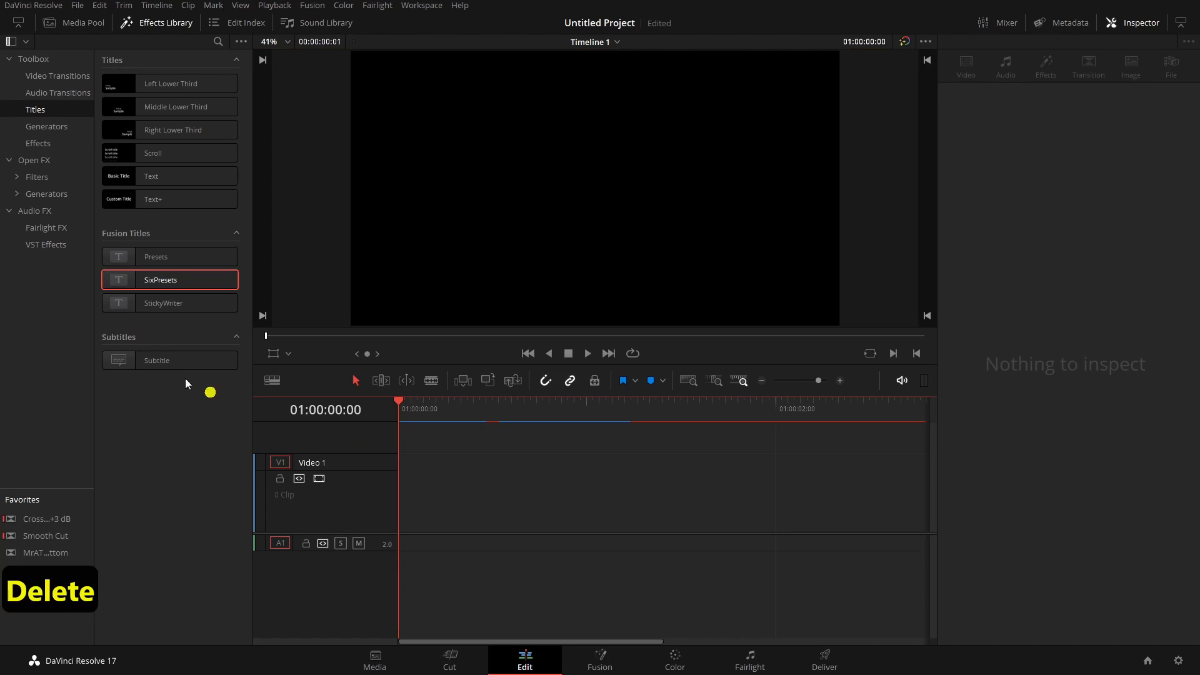
drag(126, 287, 406, 494)
click(426, 497)
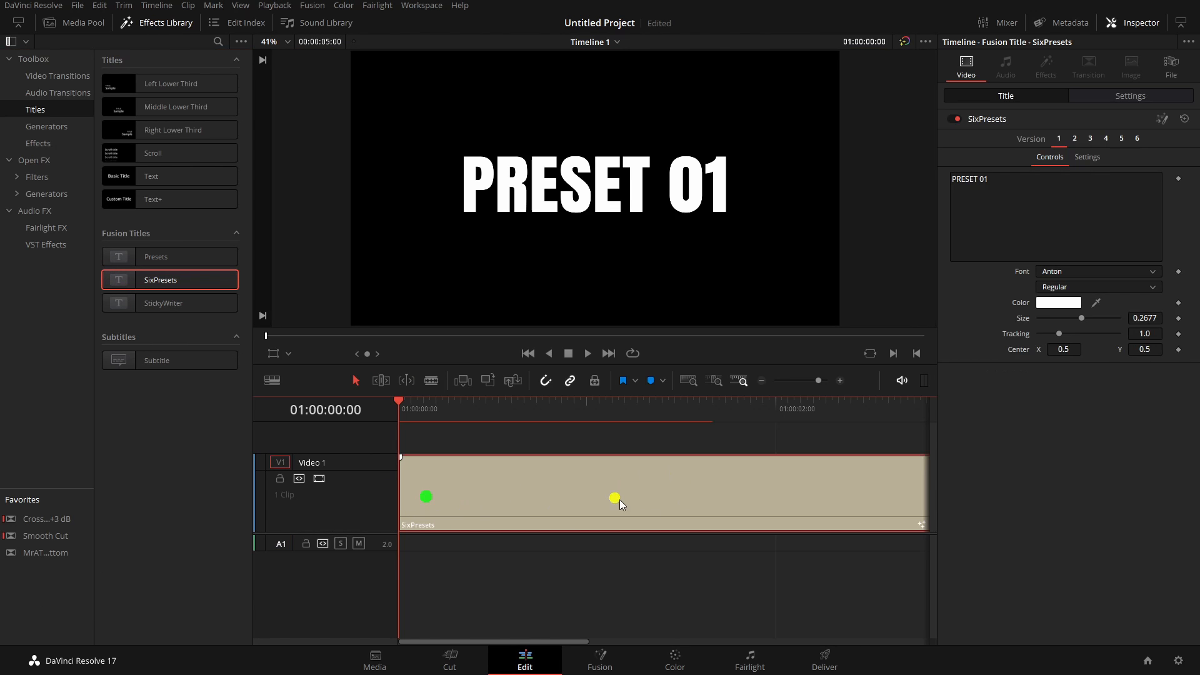
Step: Open the fresh title in Fusion and check the Presets node's text in all six versions, returning to version 1
click(605, 664)
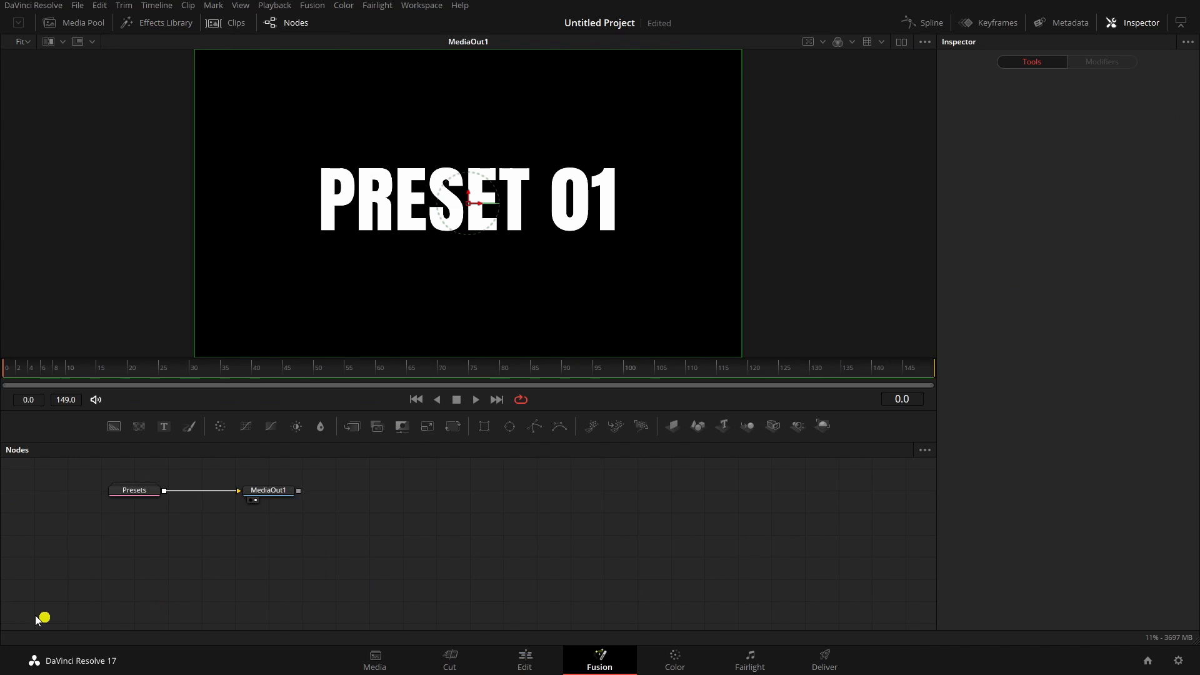
click(134, 490)
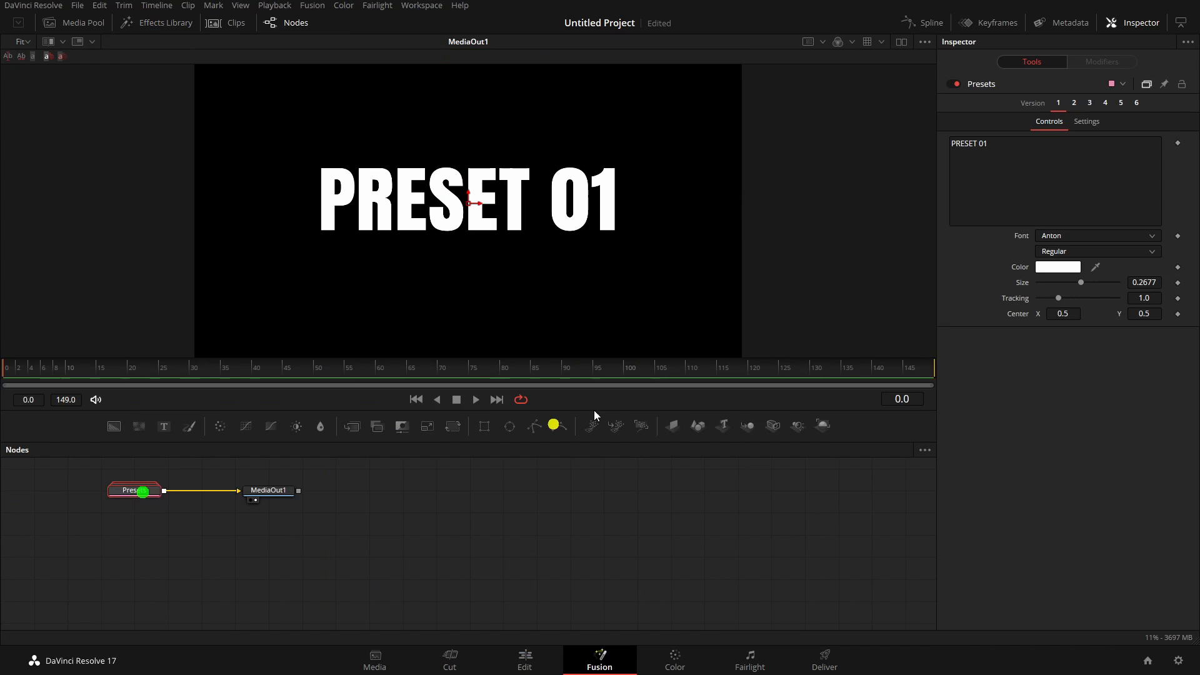
click(1074, 103)
click(1090, 102)
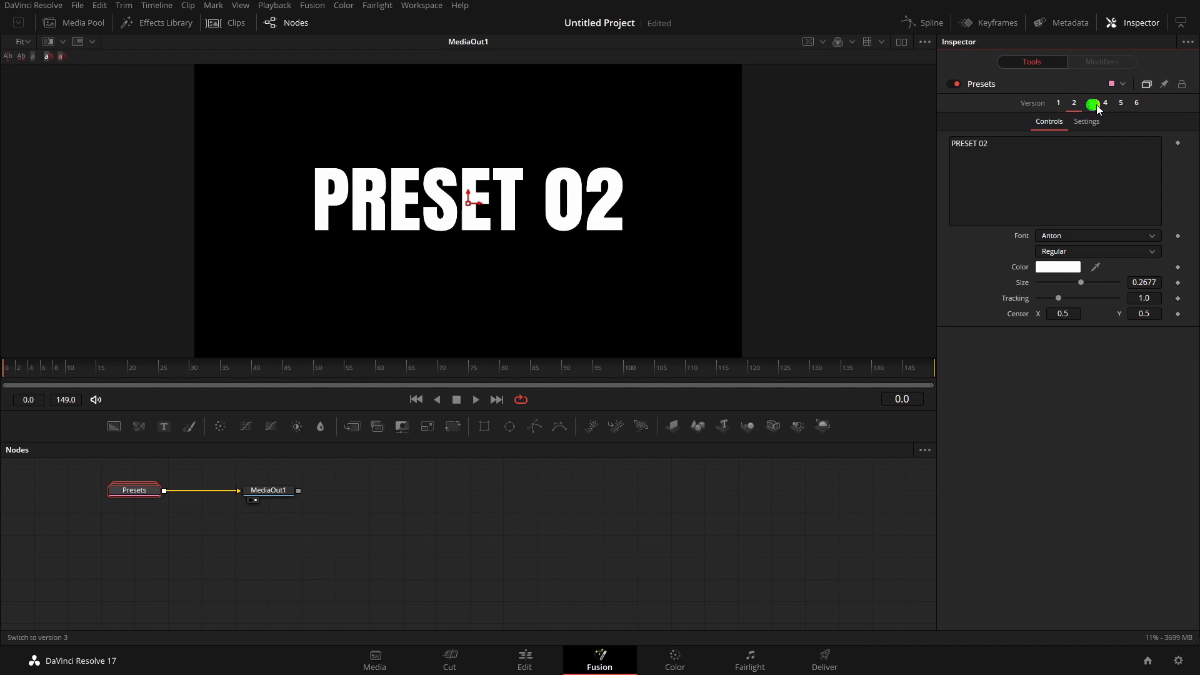
click(1105, 102)
click(1121, 103)
click(1136, 102)
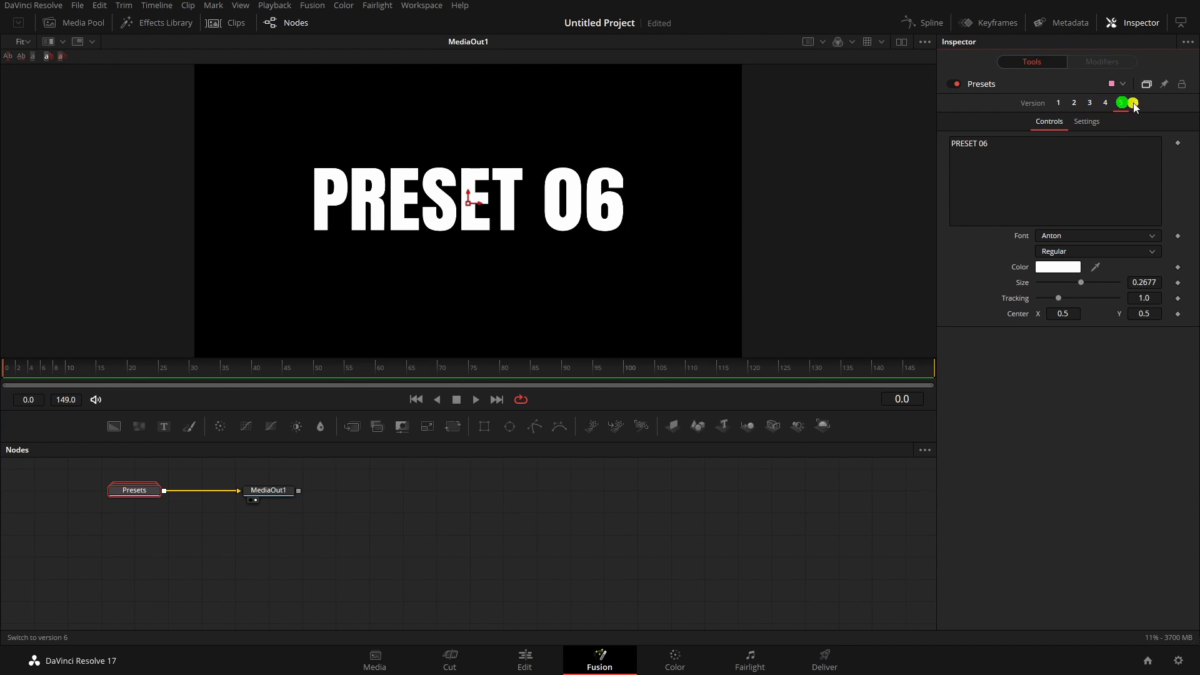
click(1058, 103)
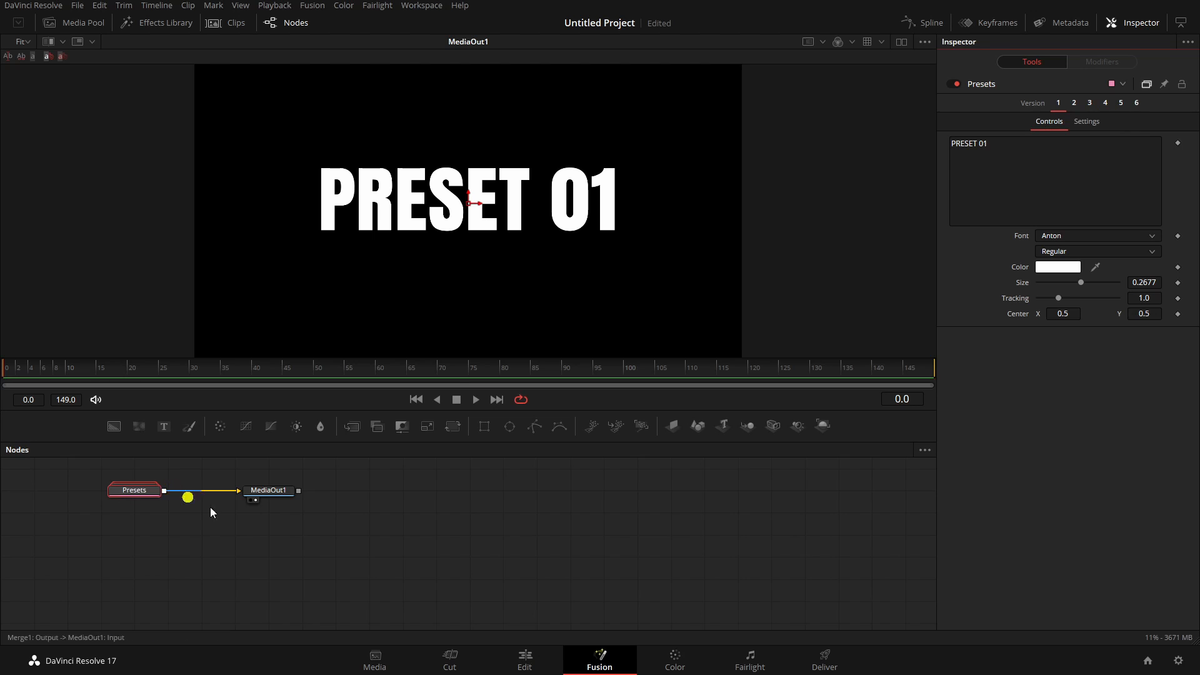
Step: Load Presets12.setting from Documents > Blackmagic Design into the Presets node
scroll(462, 597, left, 3)
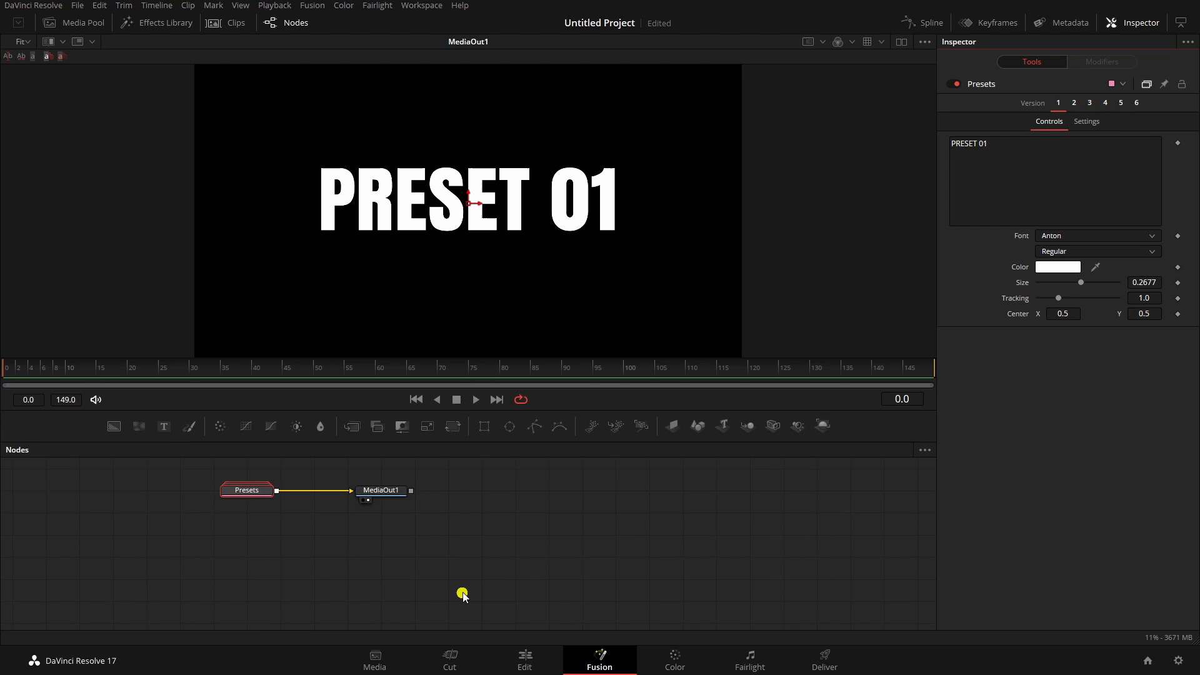
right_click(250, 492)
mouse_move(284, 465)
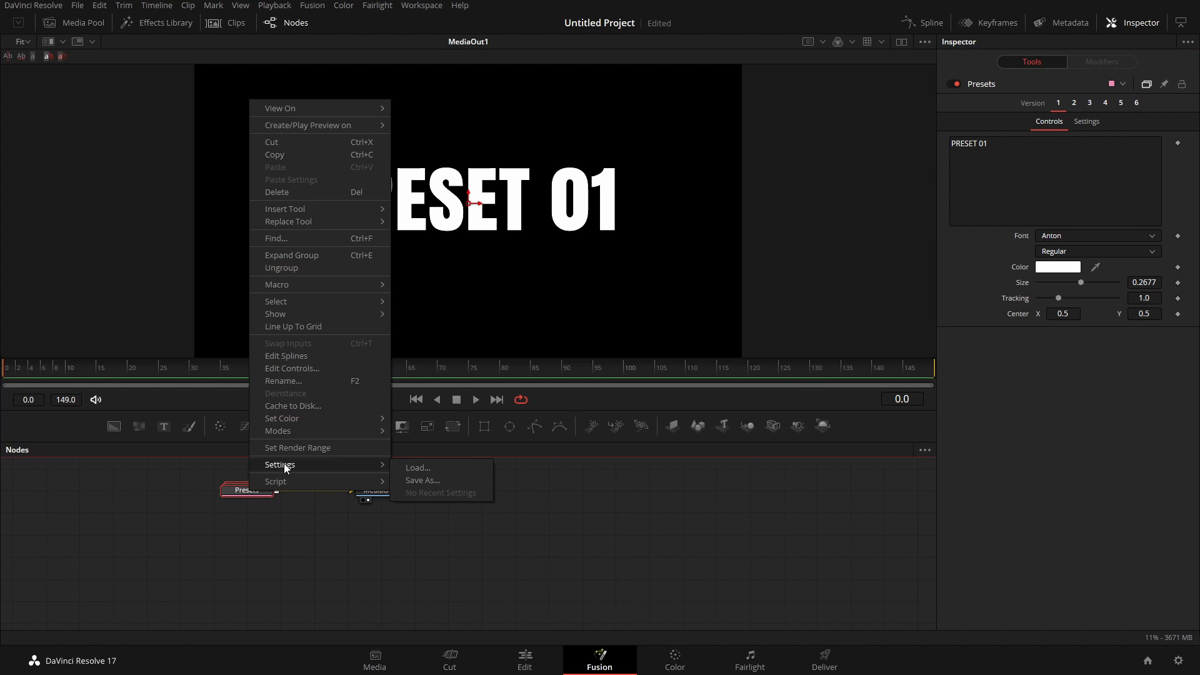
click(437, 468)
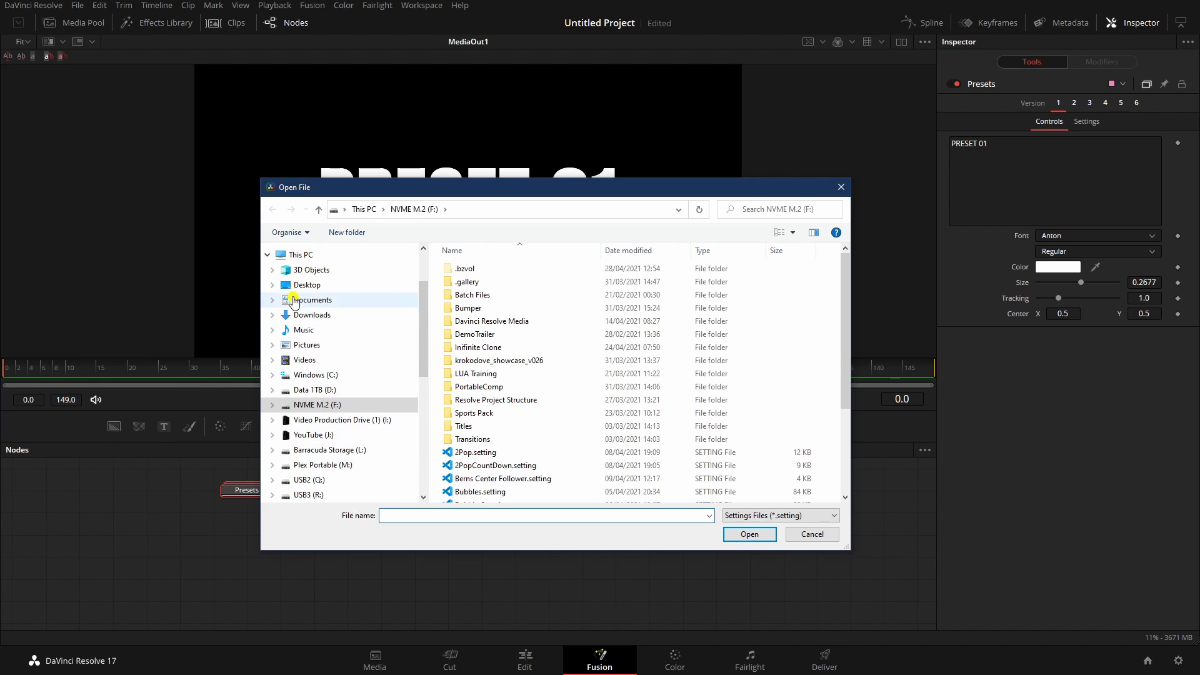
click(294, 300)
double_click(446, 335)
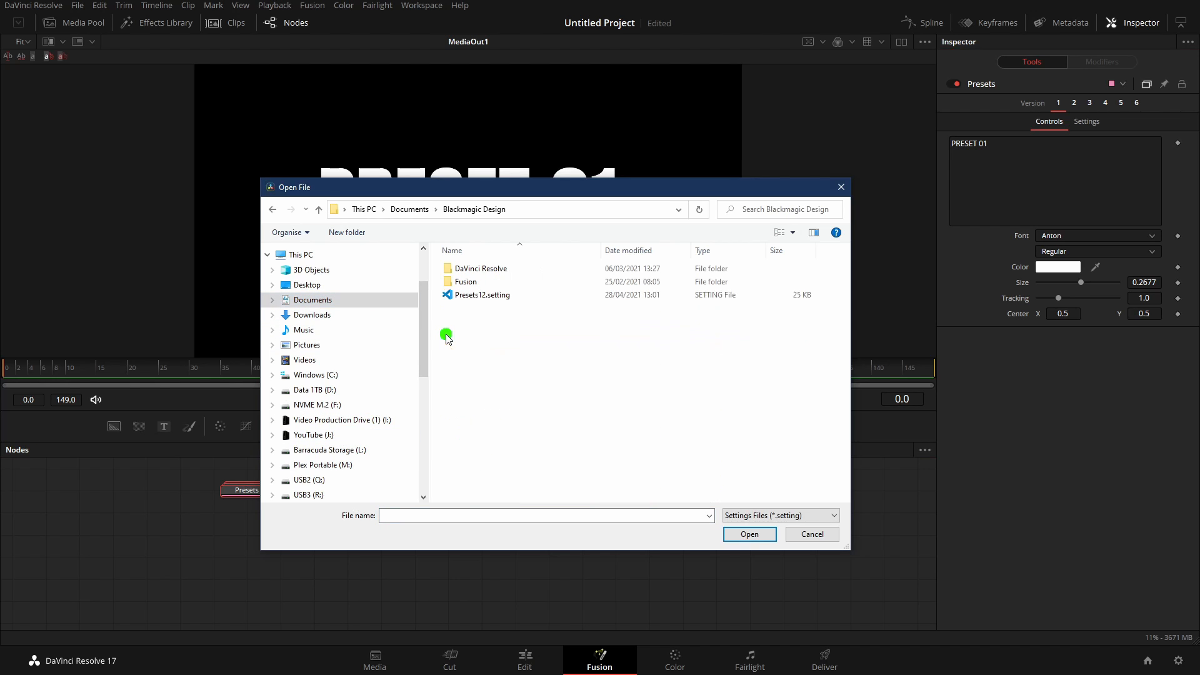
double_click(450, 298)
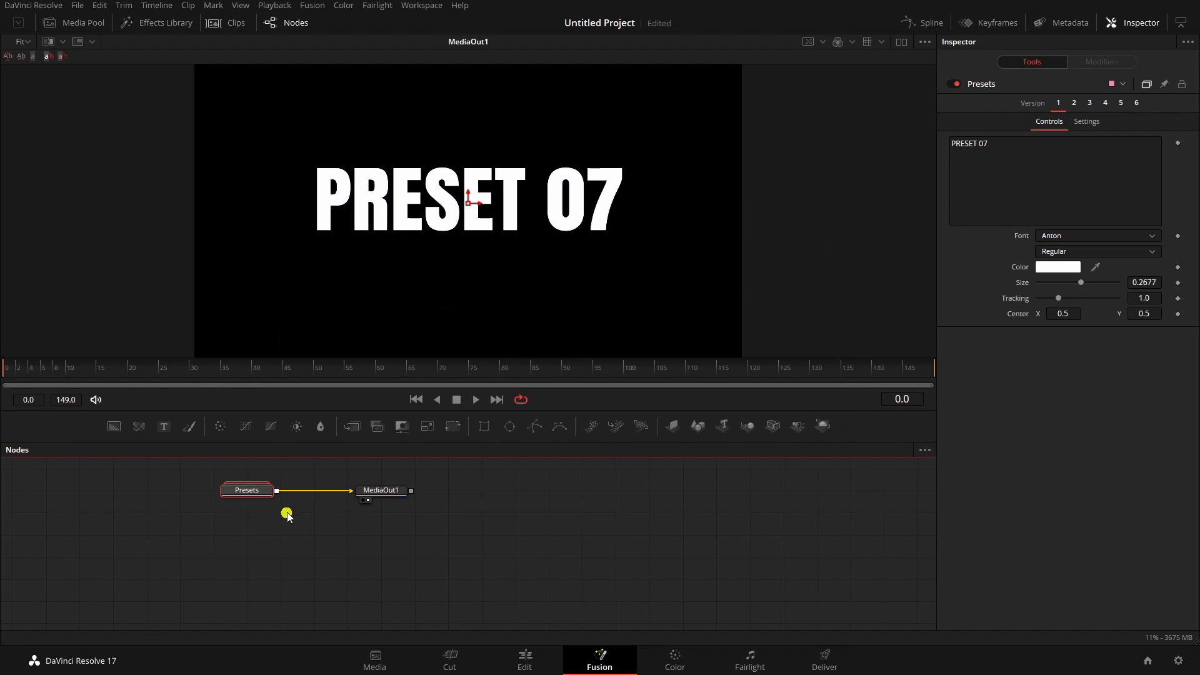
Step: Check the loaded text of the Presets node in versions 2 to 6, and return to version 1
click(1074, 103)
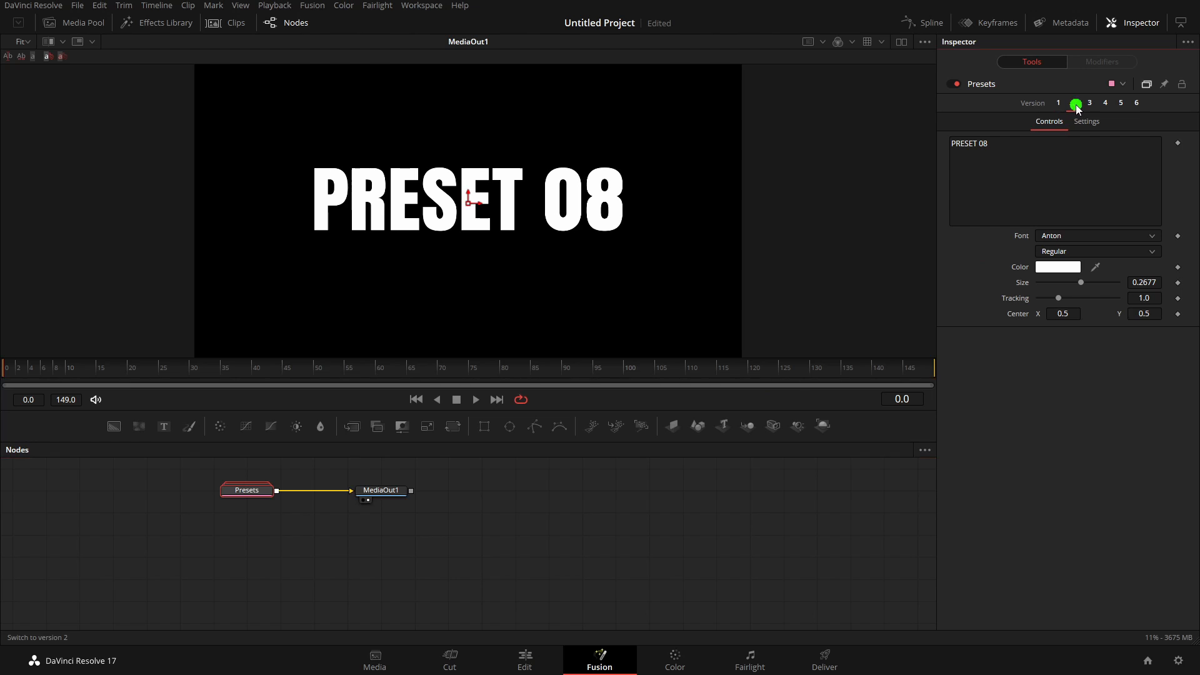
click(1092, 103)
click(1105, 103)
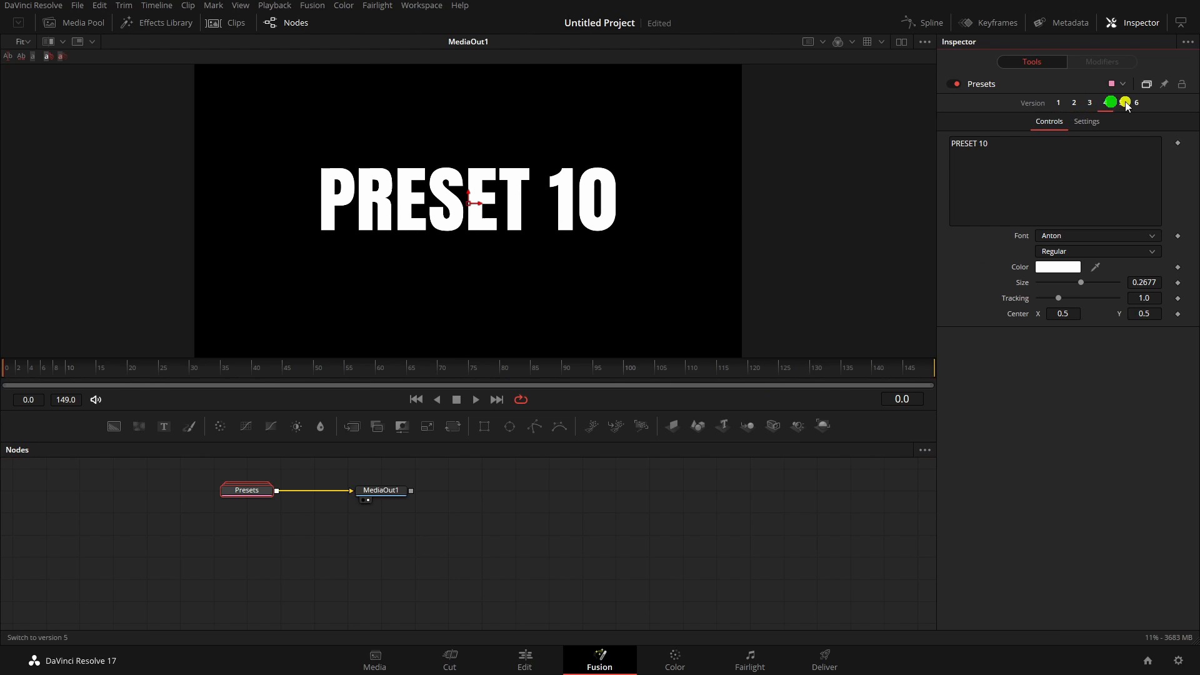
click(1121, 103)
click(1137, 103)
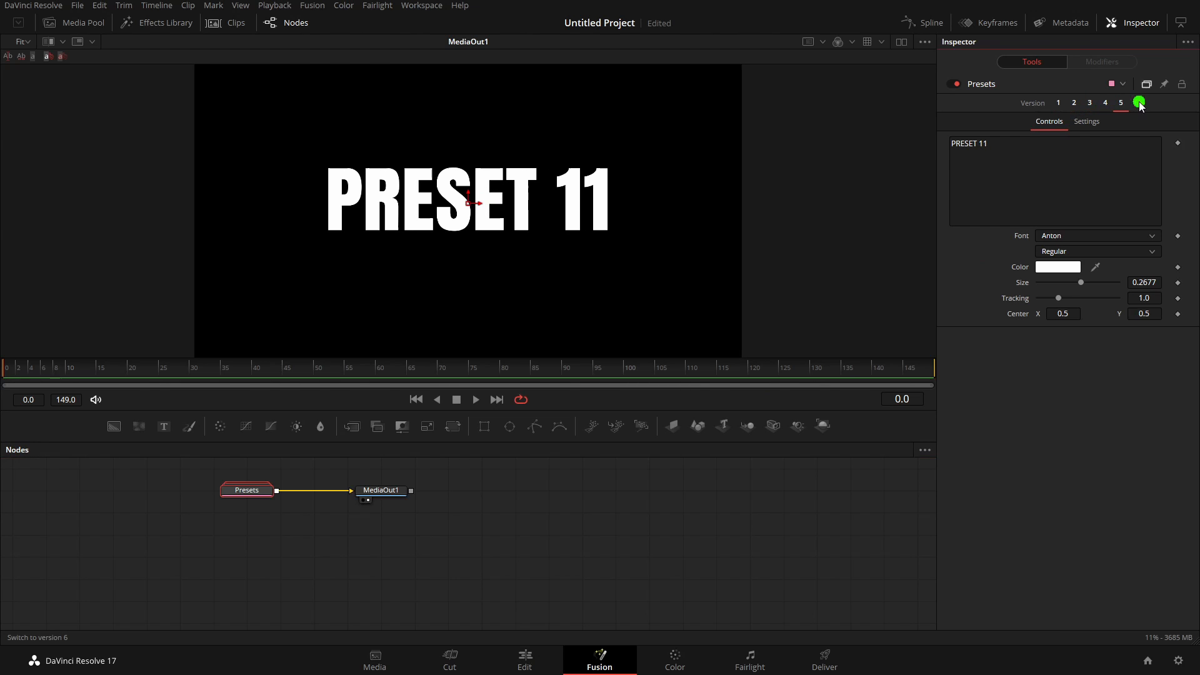
click(1065, 103)
Step: Return to the Edit page, move the playhead to 01:00:01:04 and compare the title's version 2 with version 1
click(525, 661)
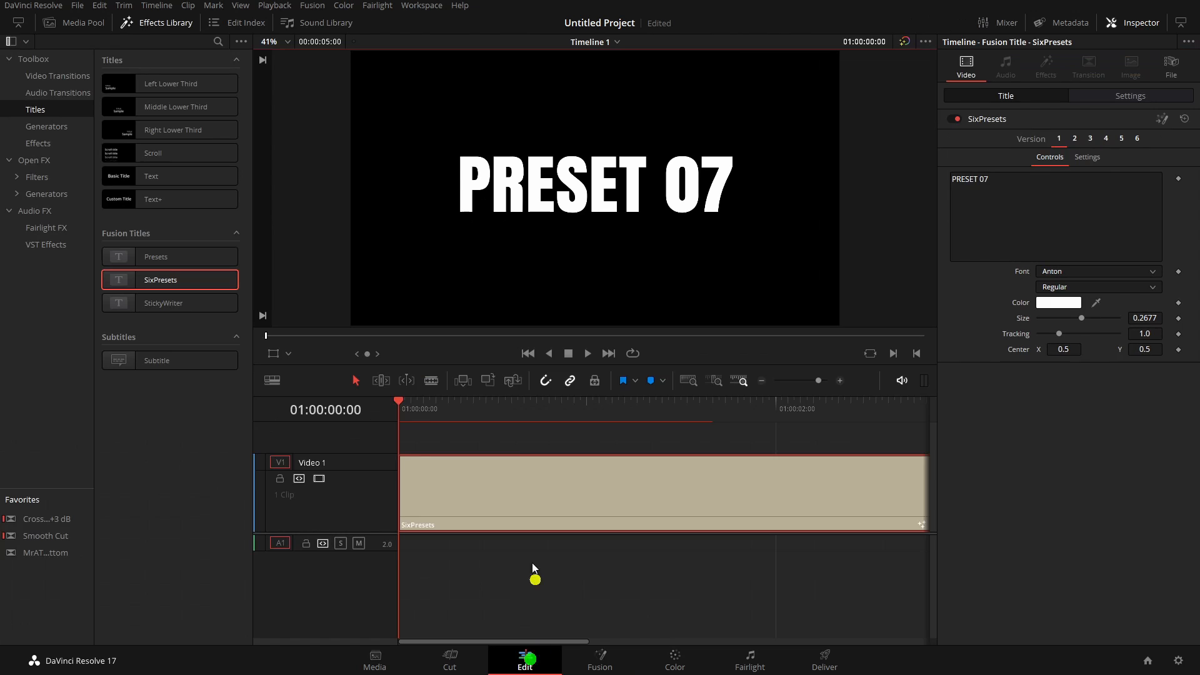
click(530, 400)
drag(547, 404, 615, 426)
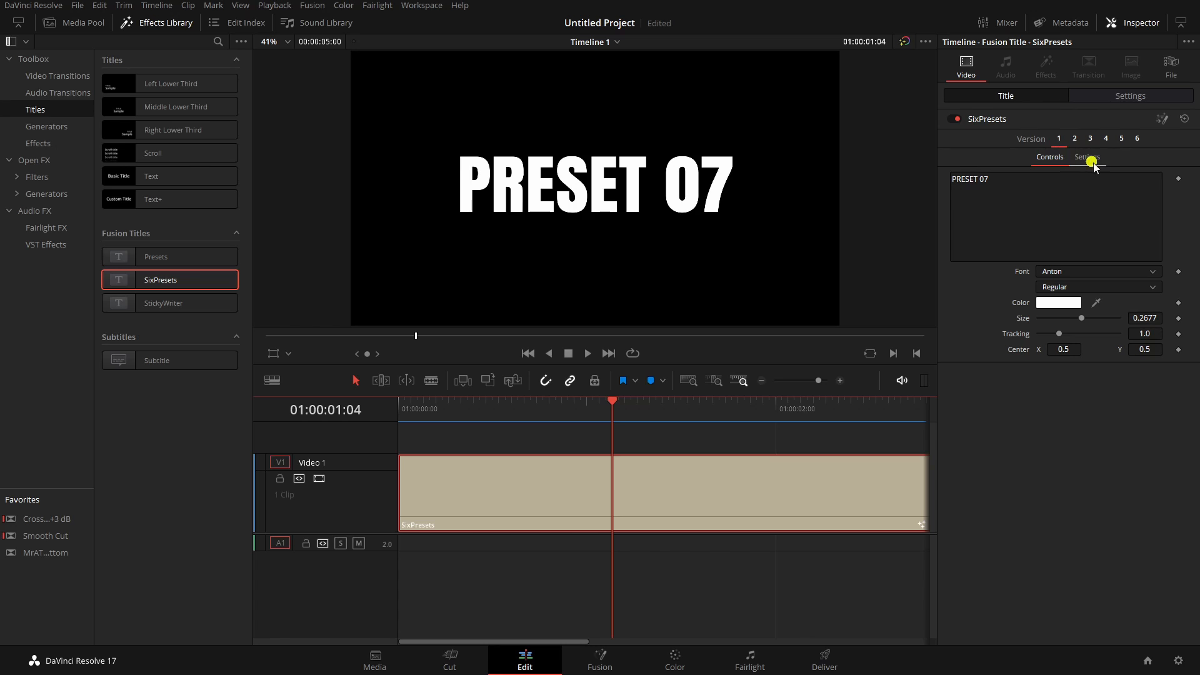
click(1078, 141)
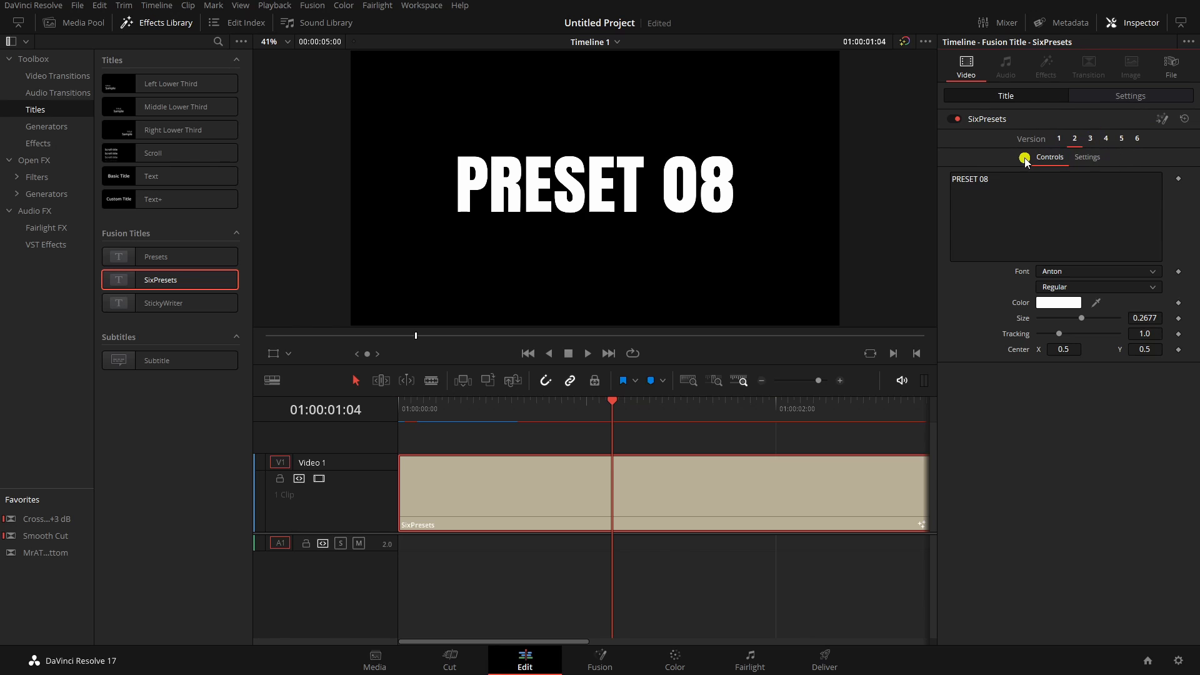
click(1059, 138)
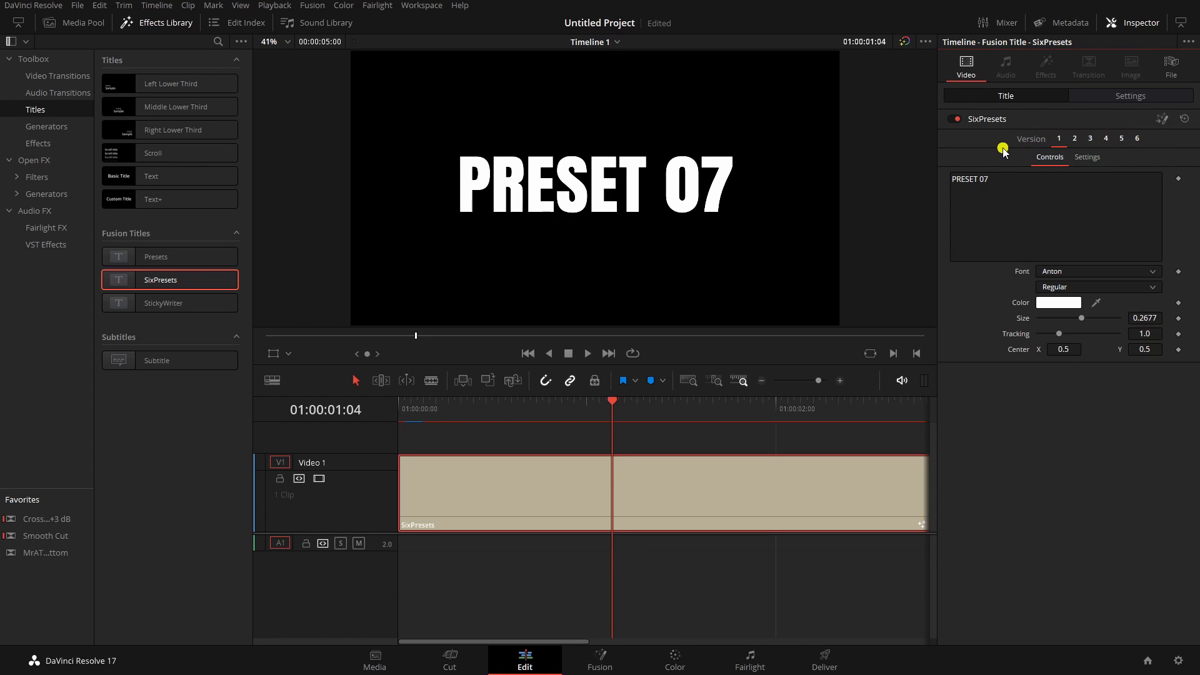